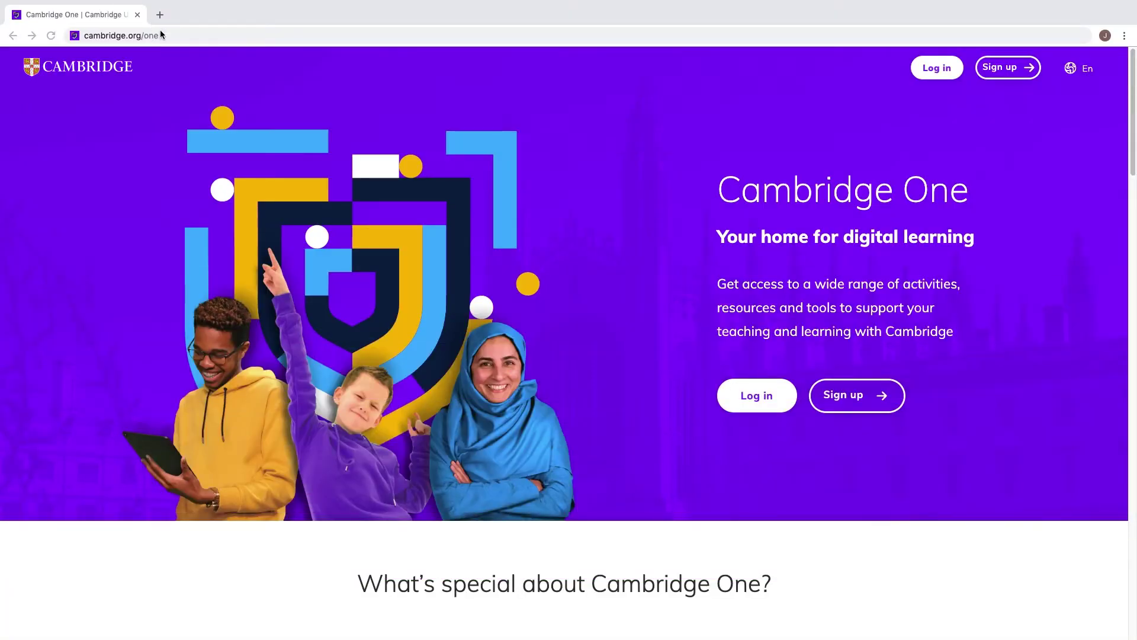
Choose the Teacher role in first-login setup and continue.
{"action": "left_click", "coordinate": [161, 35]}
{"action": "left_click_drag", "start_coordinate": [169, 35], "coordinate": [73, 35]}
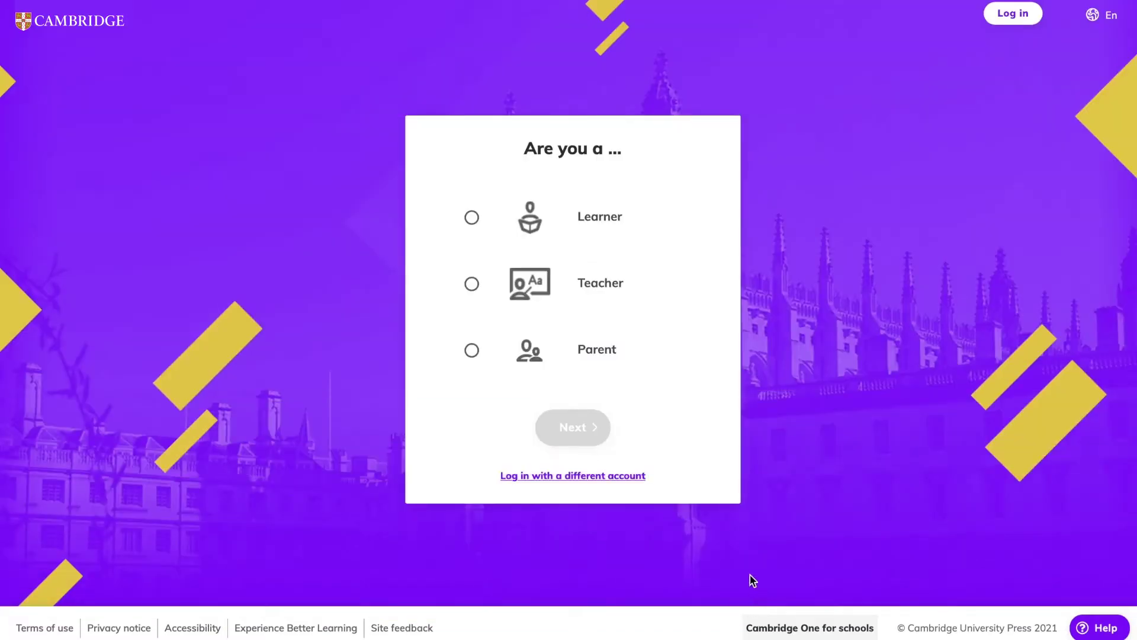
{"action": "left_click", "coordinate": [511, 287]}
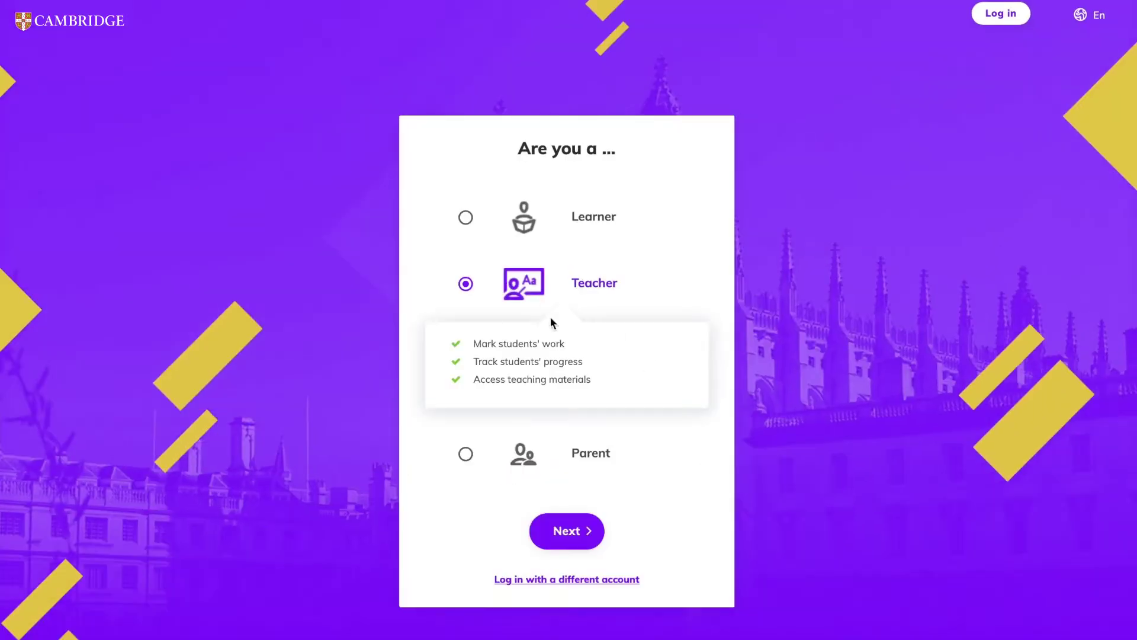
{"action": "left_click", "coordinate": [592, 531]}
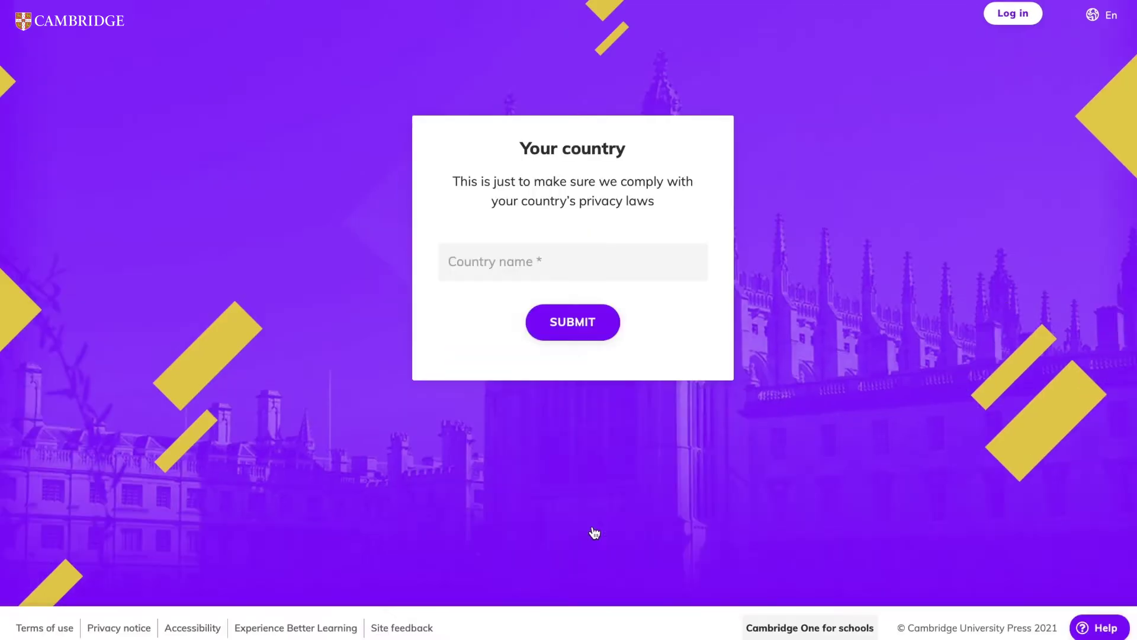
Set the country to United Kingdom using the search 'uni' and submit it.
{"action": "left_click", "coordinate": [605, 259]}
{"action": "type", "text": "uni"}
{"action": "left_click", "coordinate": [569, 336]}
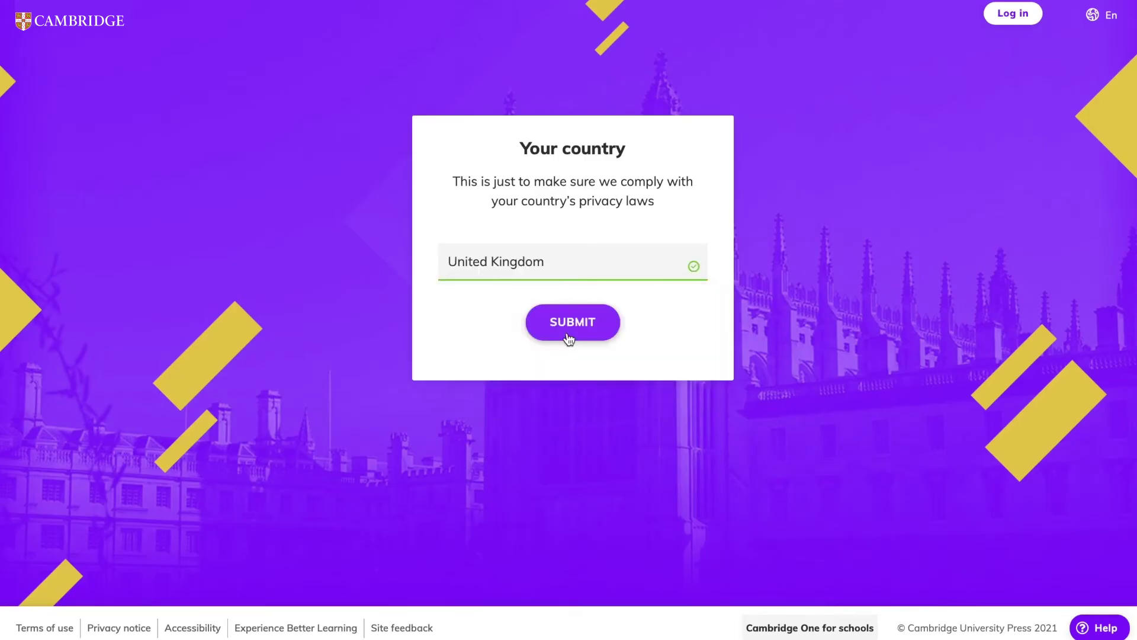
{"action": "left_click", "coordinate": [568, 335]}
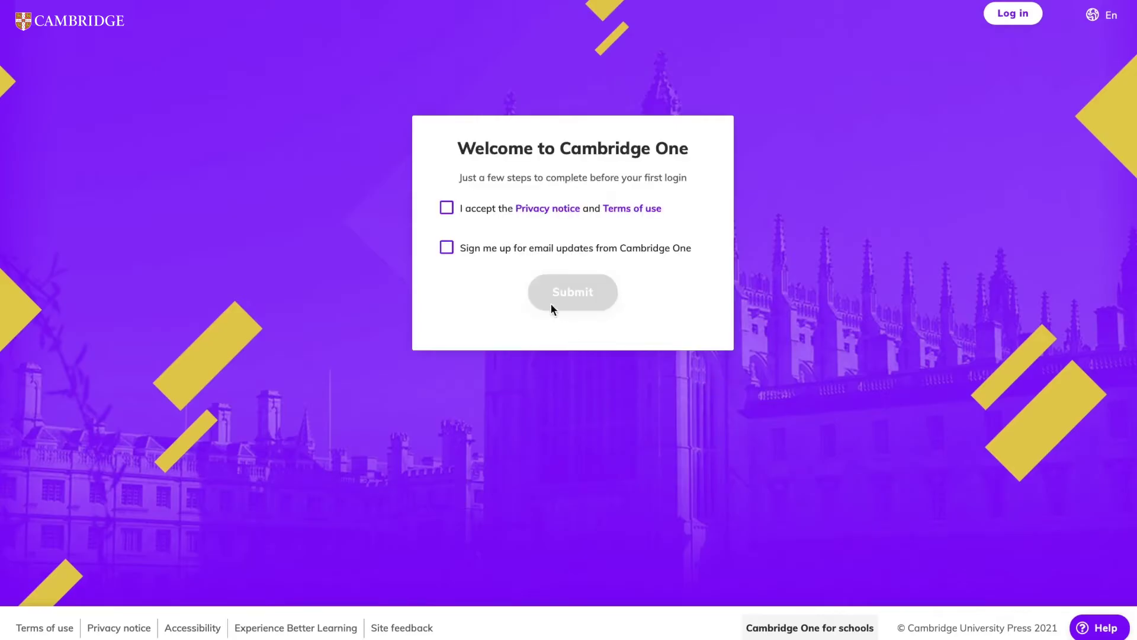
Accept the Privacy notice and Terms of use, opt in to email updates, and submit.
{"action": "left_click", "coordinate": [446, 209]}
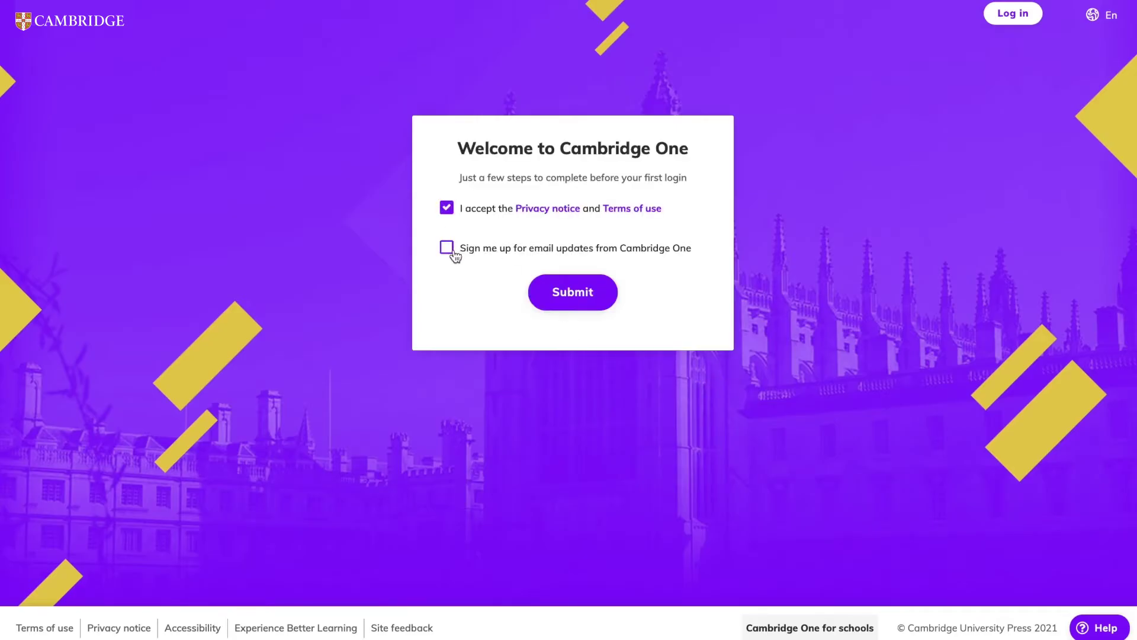
{"action": "left_click", "coordinate": [451, 251]}
{"action": "left_click", "coordinate": [561, 299]}
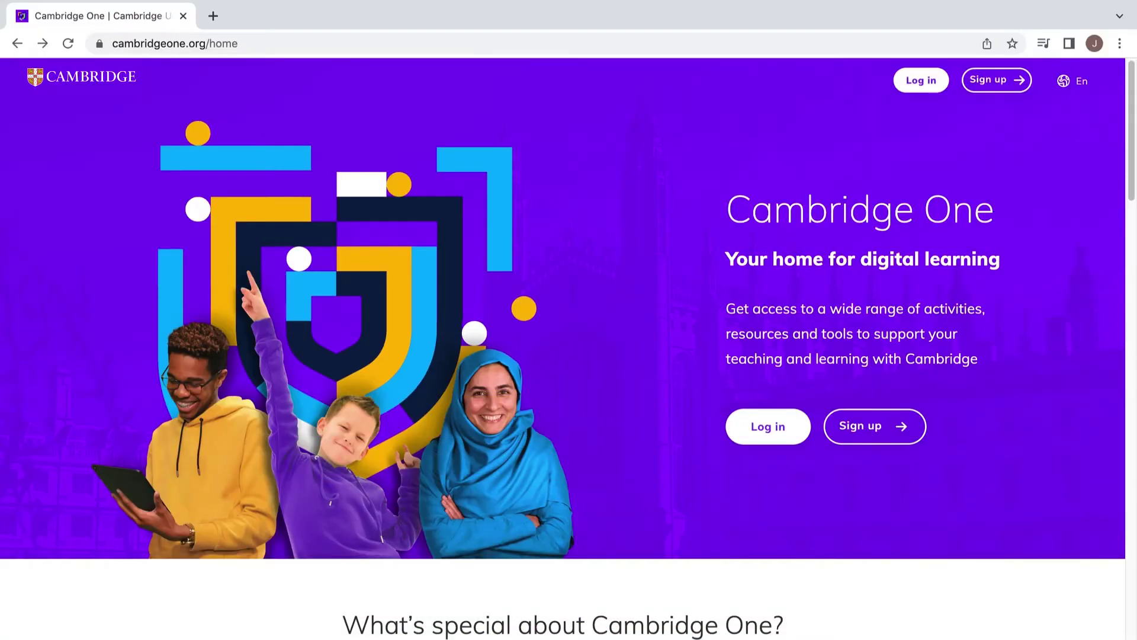
Start a new sign-up from the home page as a Teacher.
{"action": "left_click", "coordinate": [883, 433]}
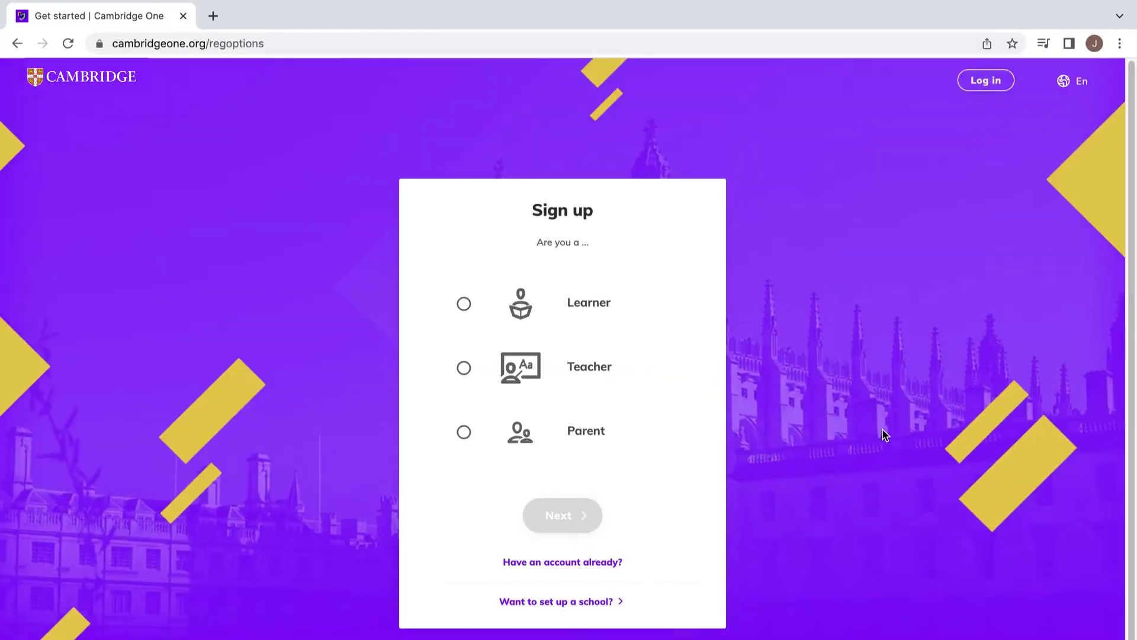
{"action": "left_click", "coordinate": [464, 369]}
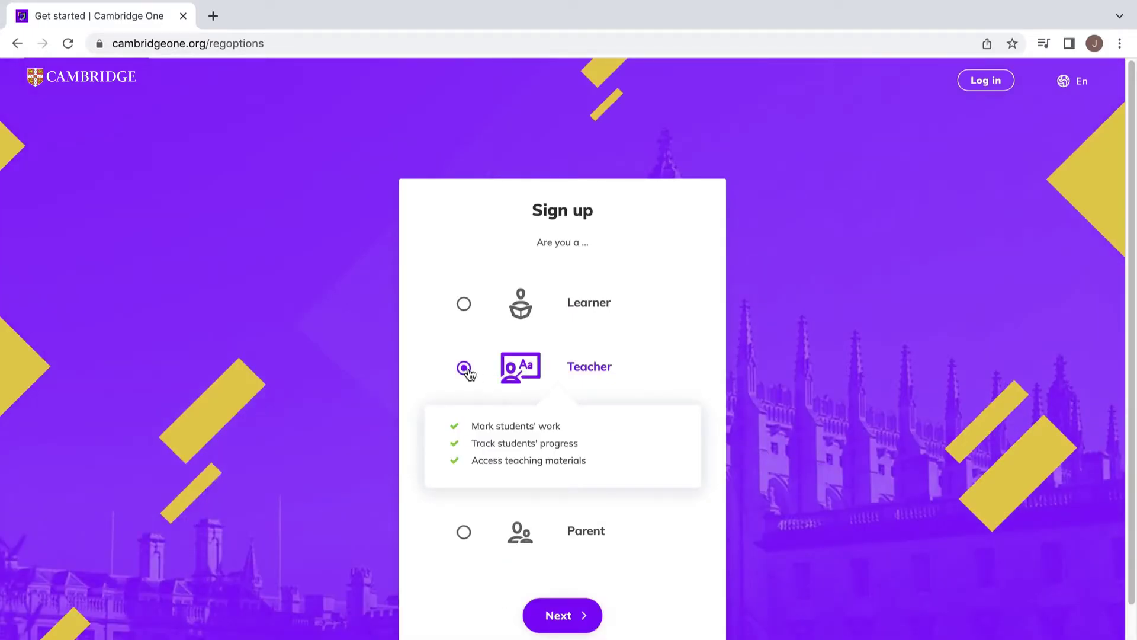
{"action": "left_click", "coordinate": [563, 615]}
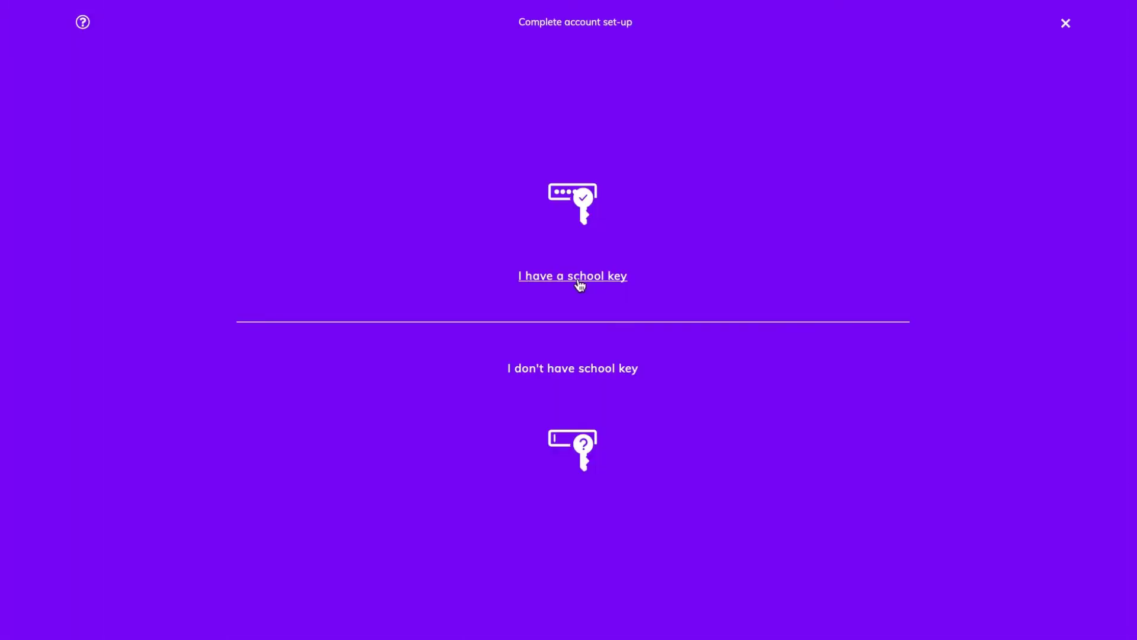
Choose 'I have a school key', enter the school key, and confirm joining Cambridge Sandbox.
{"action": "left_click", "coordinate": [579, 277]}
{"action": "left_click", "coordinate": [560, 338]}
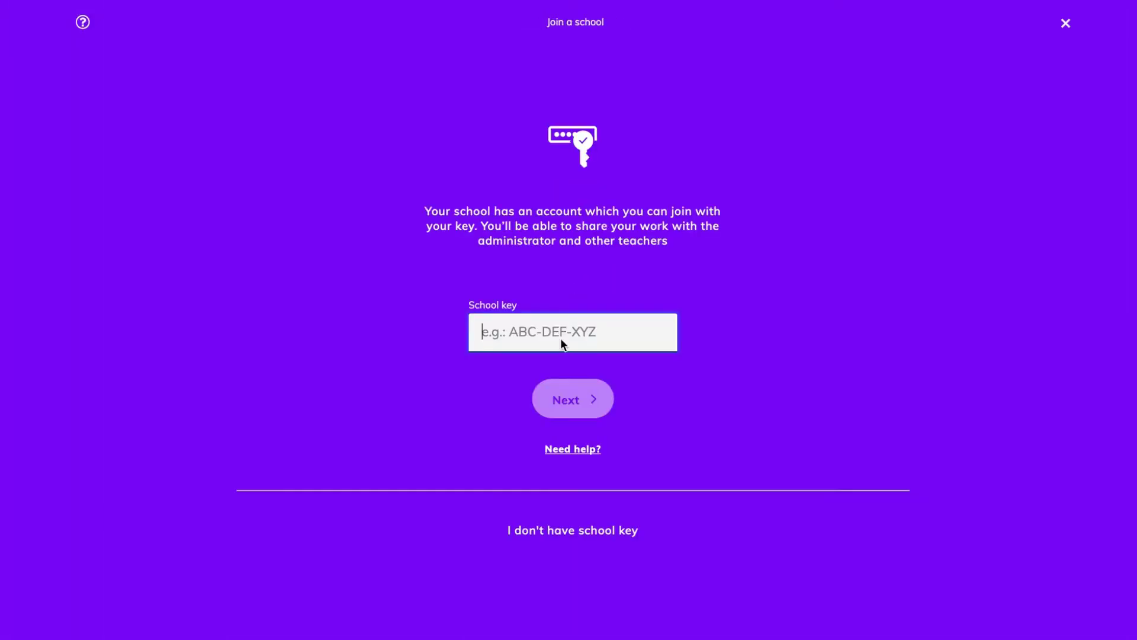
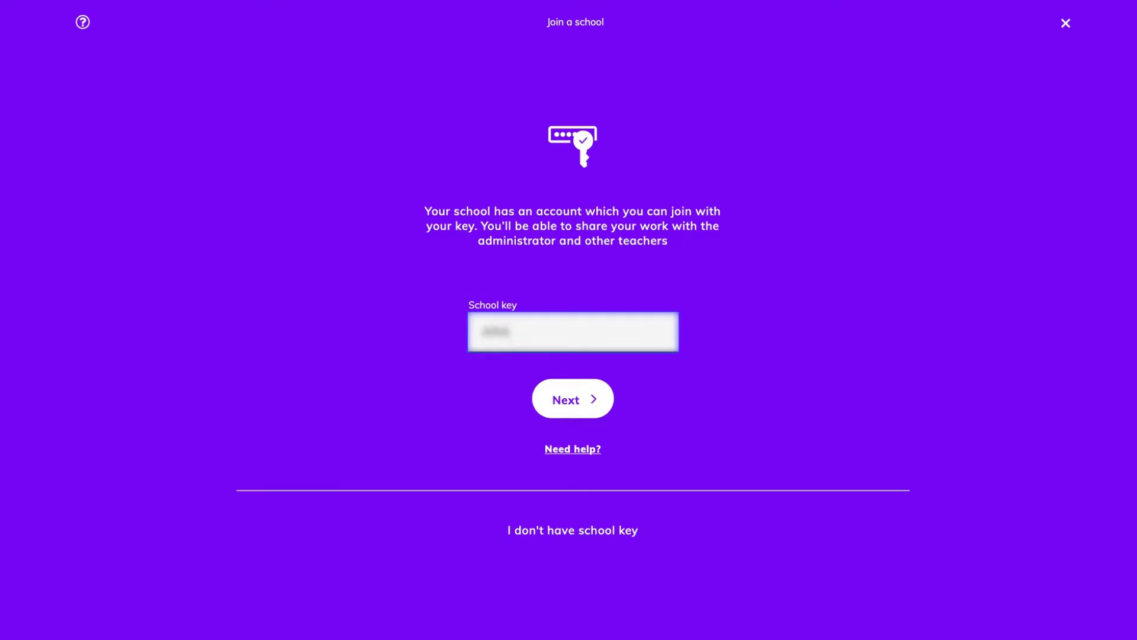
{"action": "left_click", "coordinate": [568, 404]}
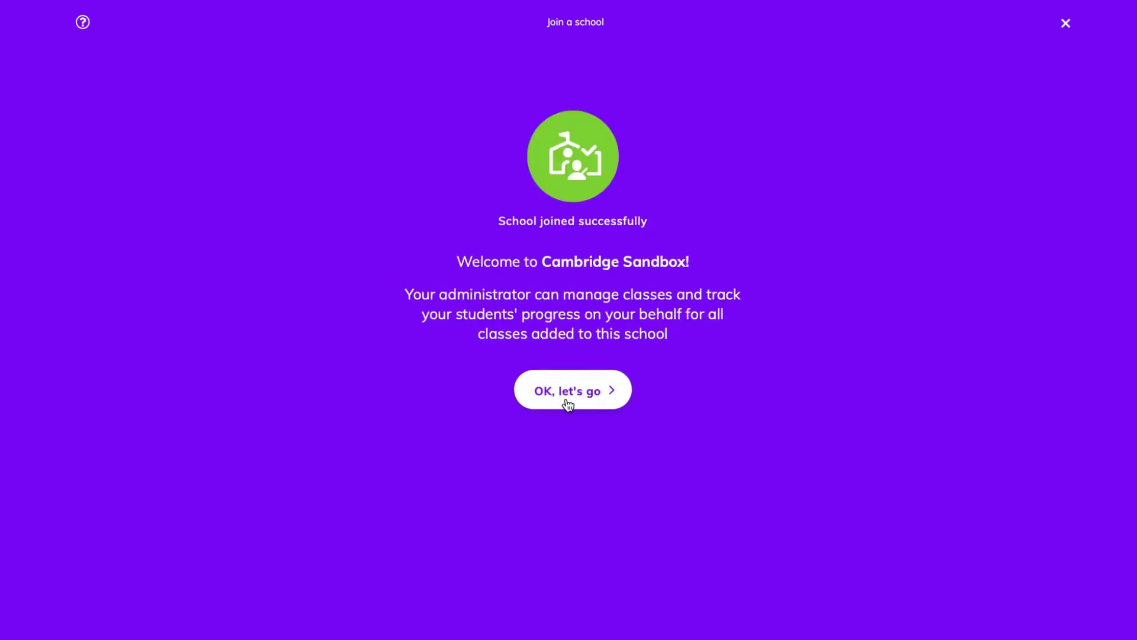
{"action": "left_click", "coordinate": [568, 404]}
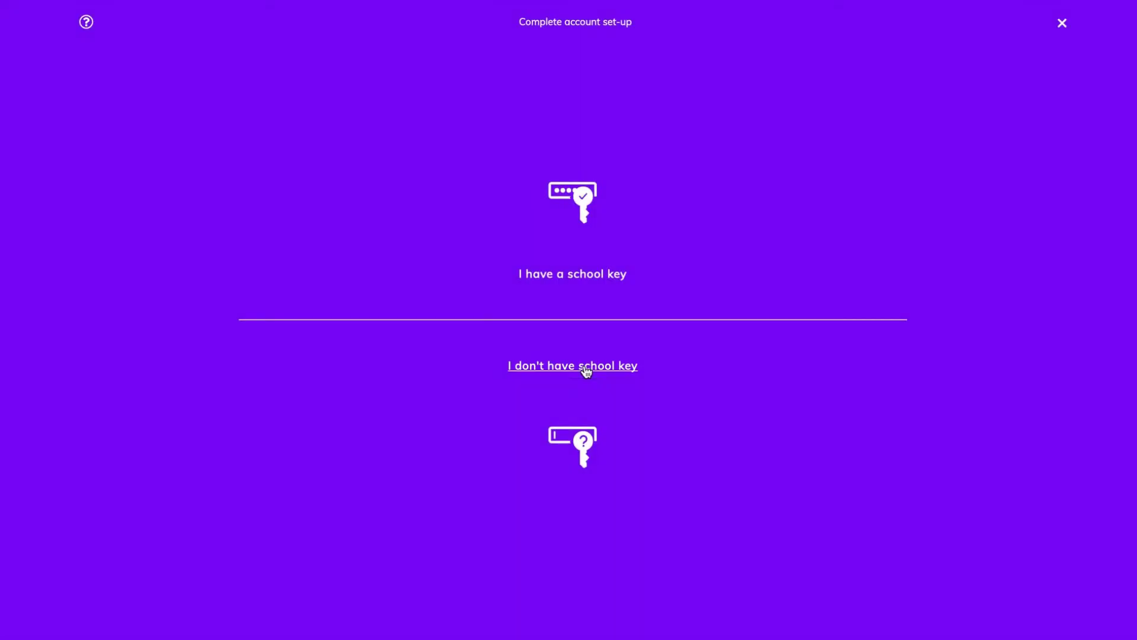
Choose 'I don't have school key' and continue the set-up to the dashboard.
{"action": "left_click", "coordinate": [586, 368]}
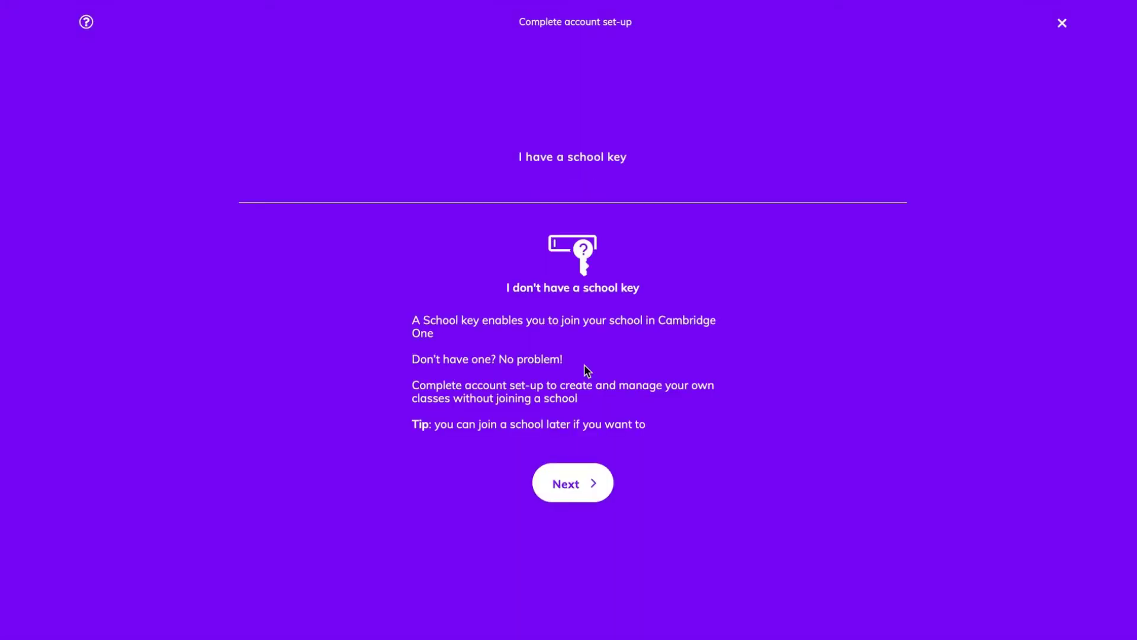
{"action": "left_click", "coordinate": [586, 482]}
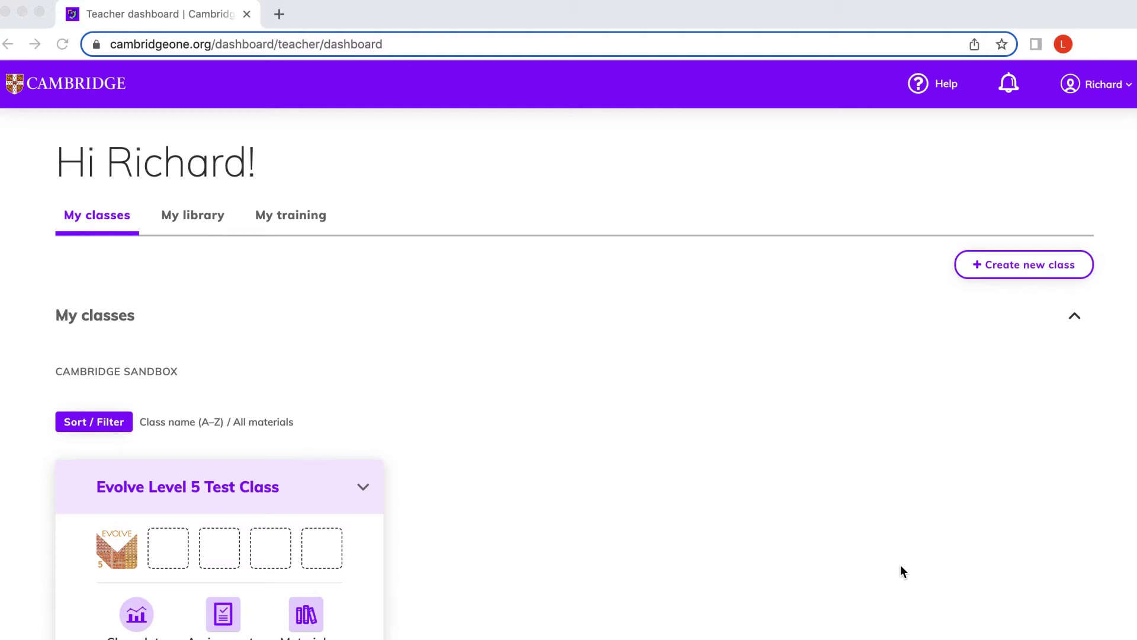
Scroll the dashboard and switch to the My library tab.
{"action": "scroll", "coordinate": [901, 568], "scroll_direction": "down", "scroll_amount": 10}
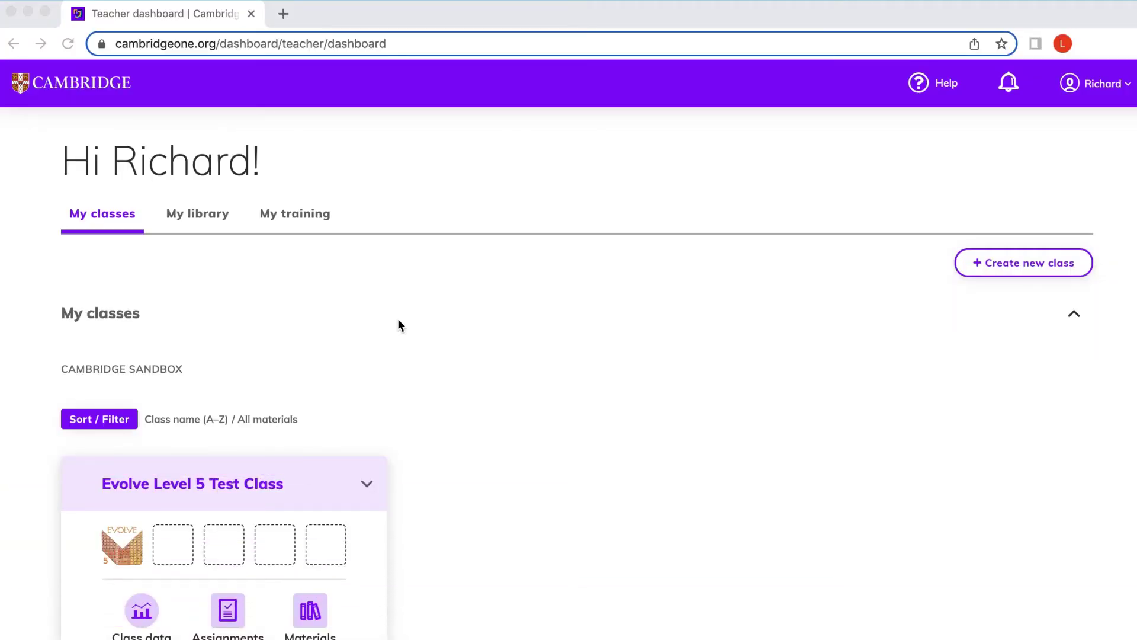
{"action": "left_click", "coordinate": [196, 218]}
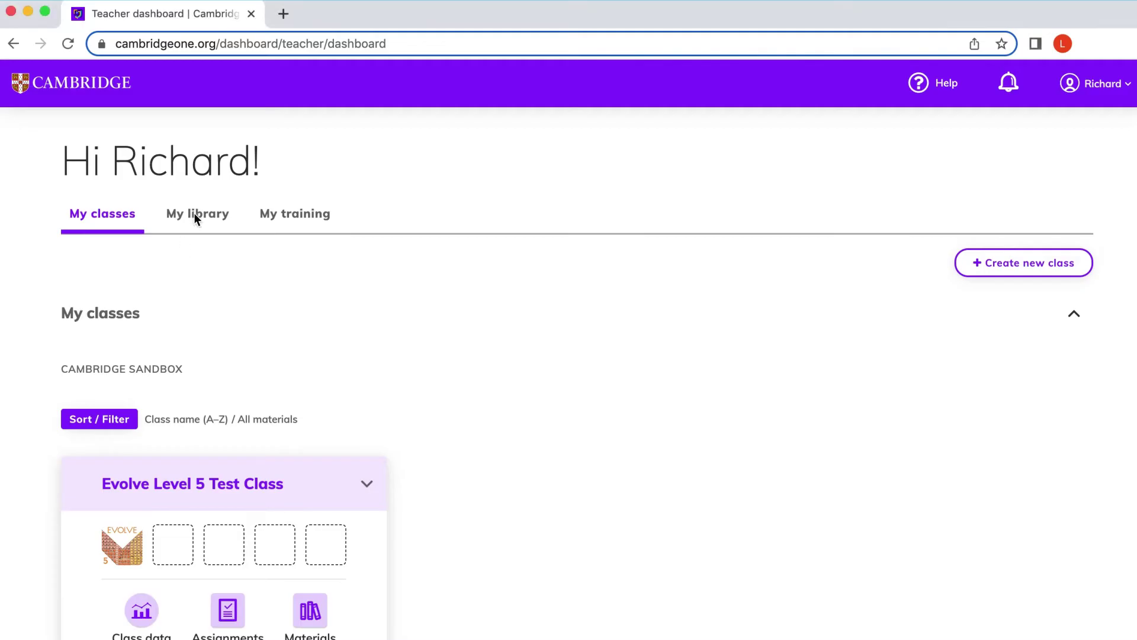
{"action": "left_click", "coordinate": [196, 218]}
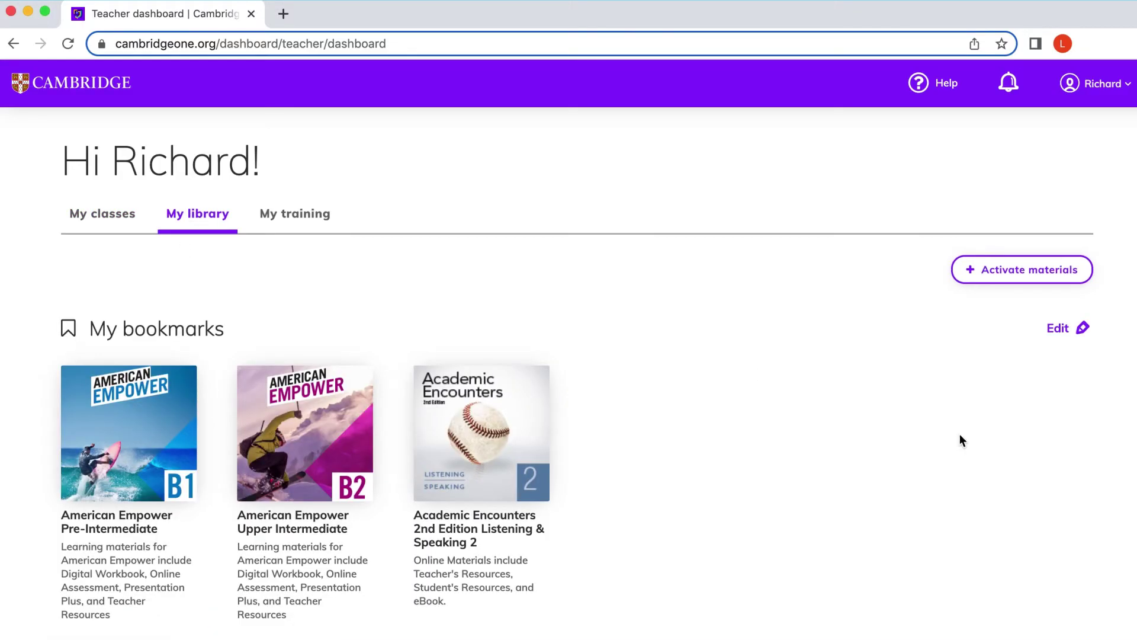
Scroll down the library and expand Teacher support to view its training courses.
{"action": "scroll", "coordinate": [960, 435], "scroll_direction": "down", "scroll_amount": 5}
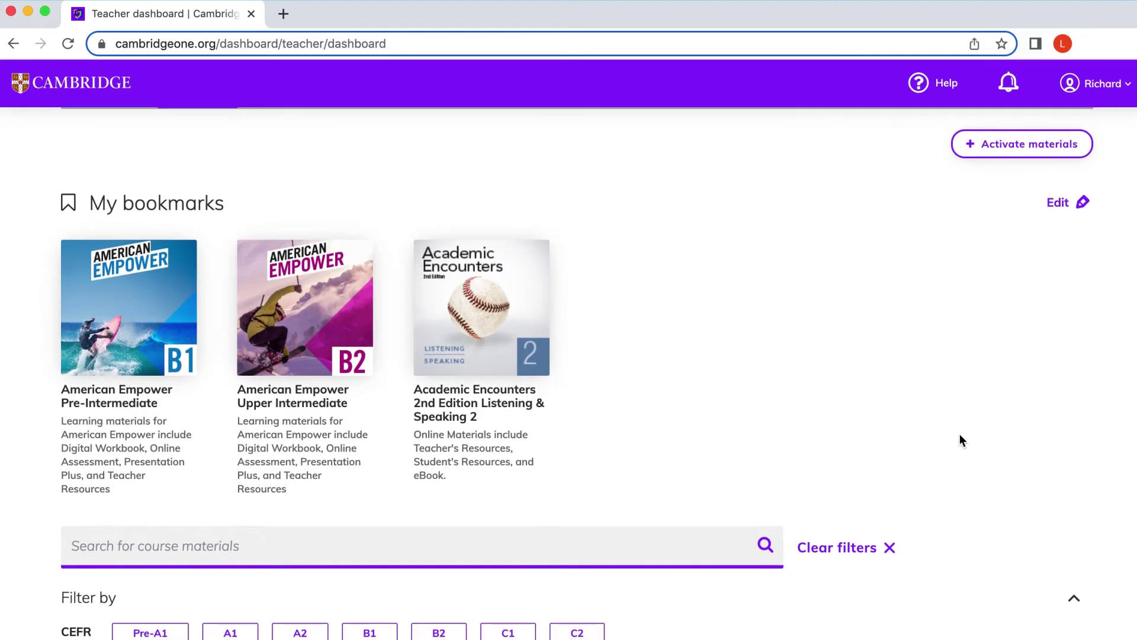
{"action": "scroll", "coordinate": [960, 435], "scroll_direction": "down", "scroll_amount": 6}
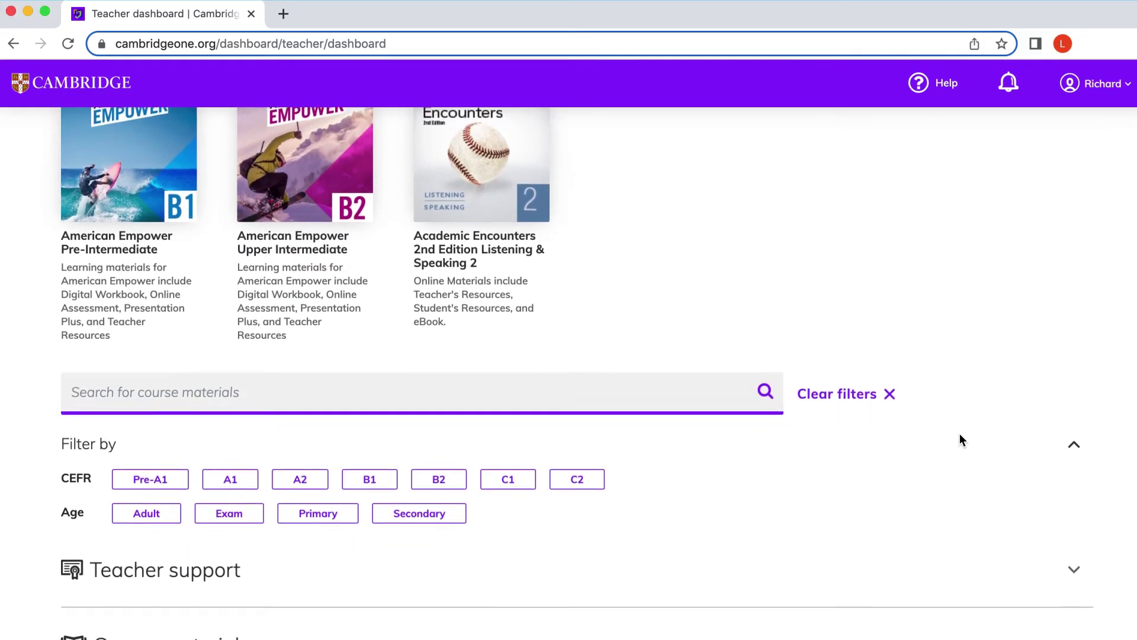
{"action": "scroll", "coordinate": [960, 439], "scroll_direction": "down", "scroll_amount": 4}
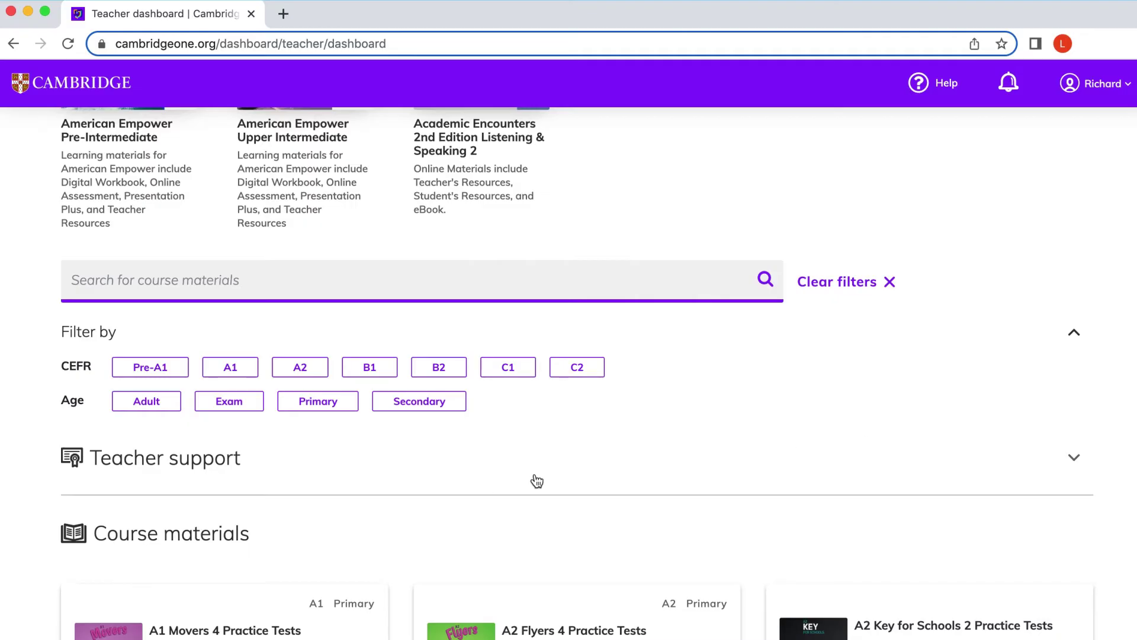
{"action": "left_click", "coordinate": [221, 460]}
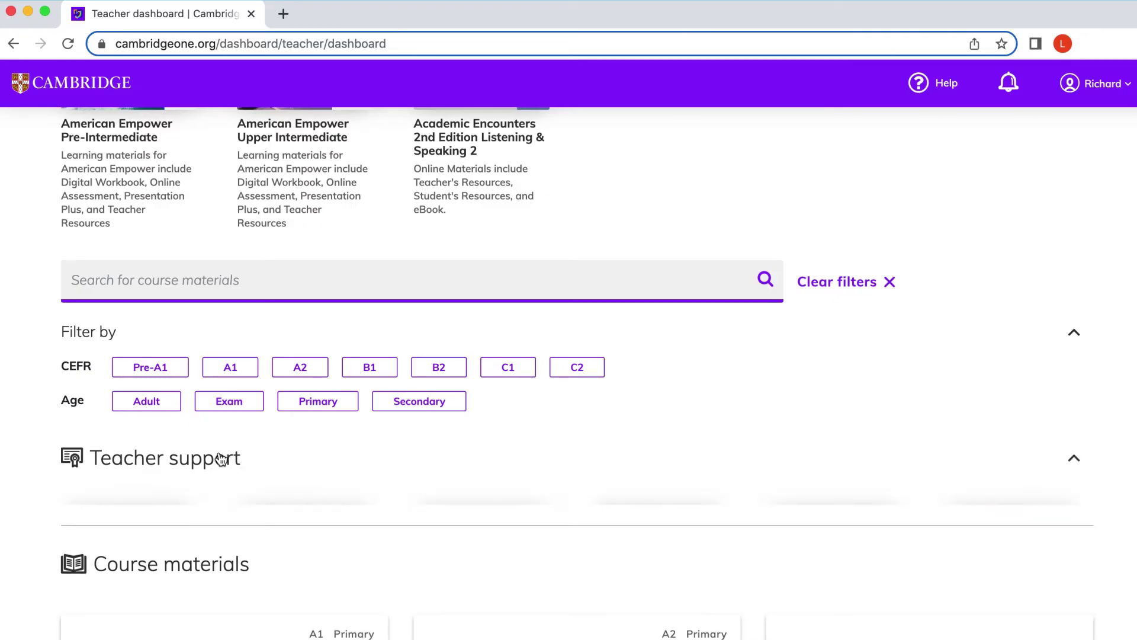
{"action": "scroll", "coordinate": [221, 460], "scroll_direction": "down", "scroll_amount": 8}
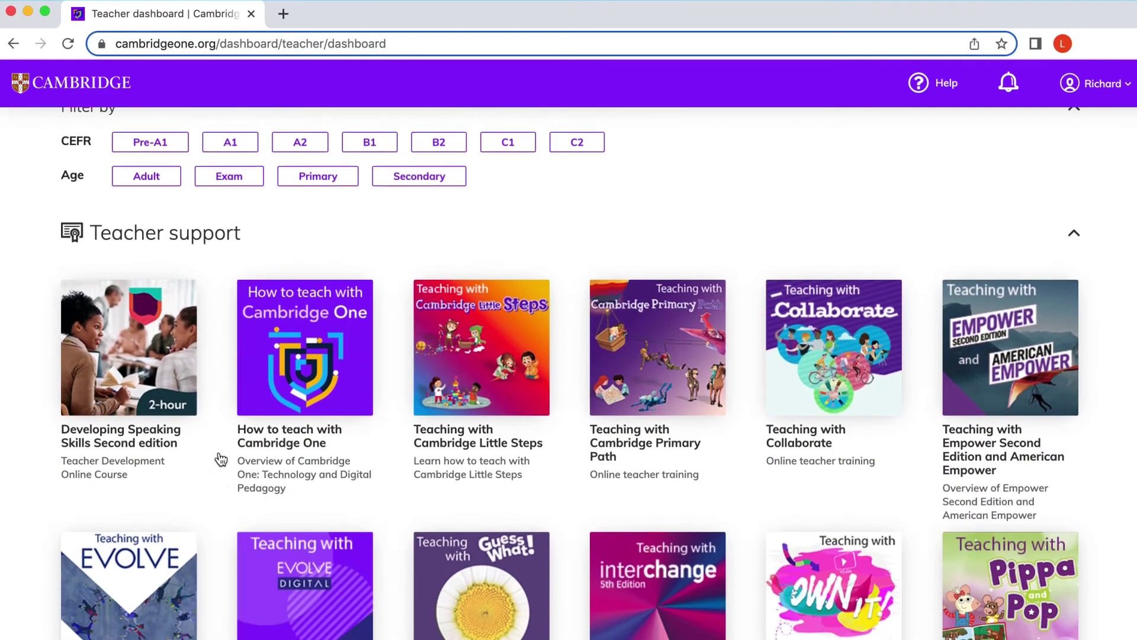
{"action": "scroll", "coordinate": [221, 459], "scroll_direction": "down", "scroll_amount": 2}
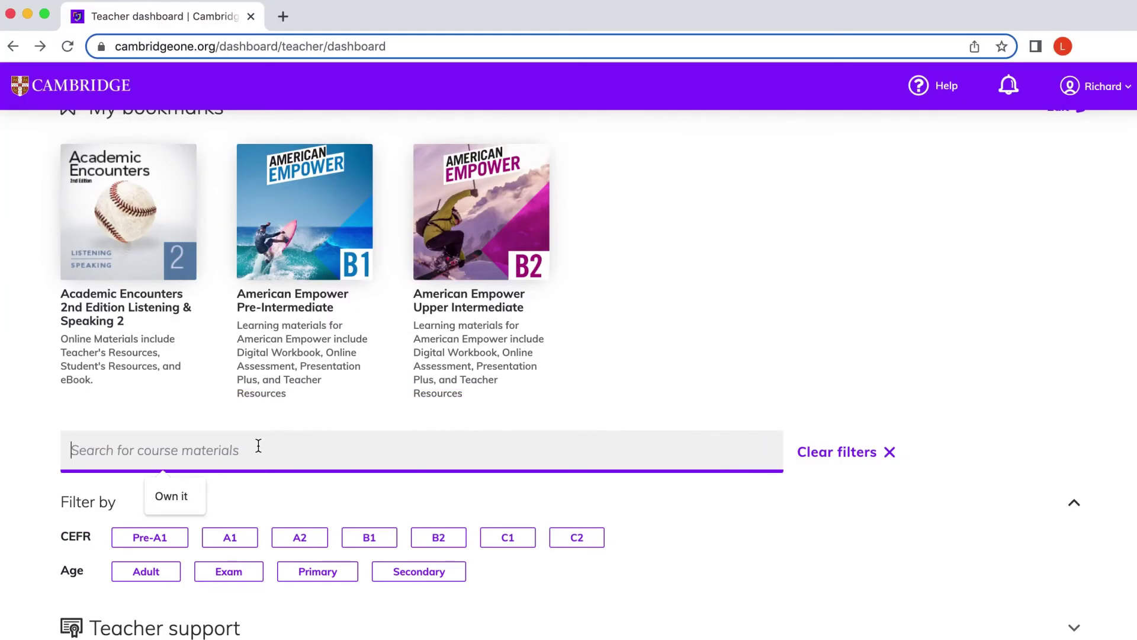
Search for 'Own It!', expand its course details, and open Own It! Level 1.
{"action": "type", "text": "Own it"}
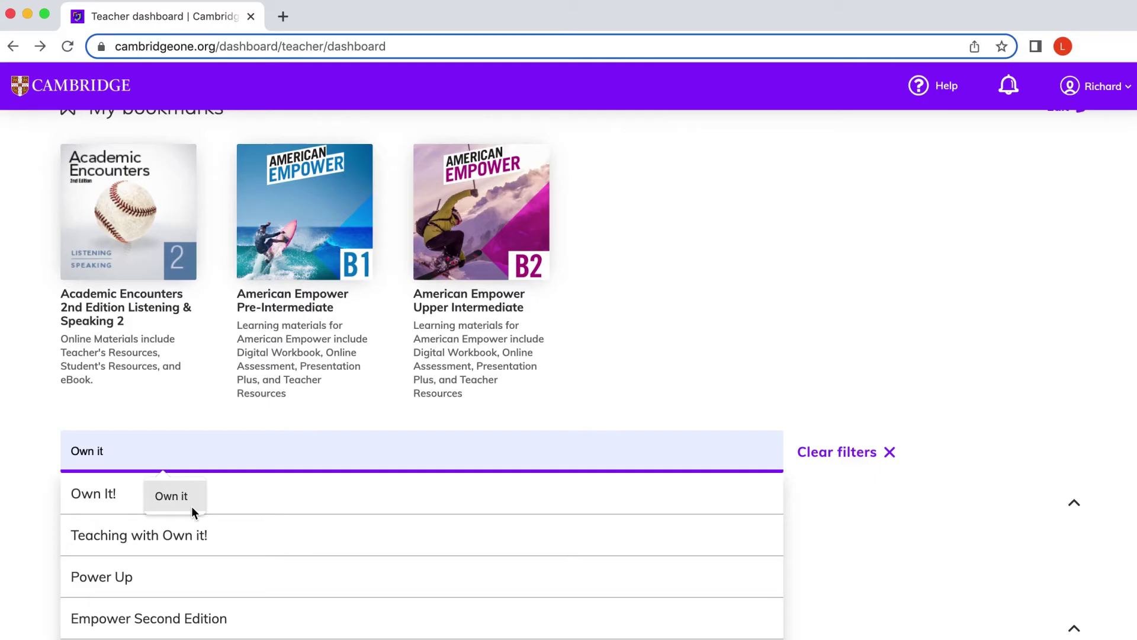
{"action": "left_click", "coordinate": [191, 508]}
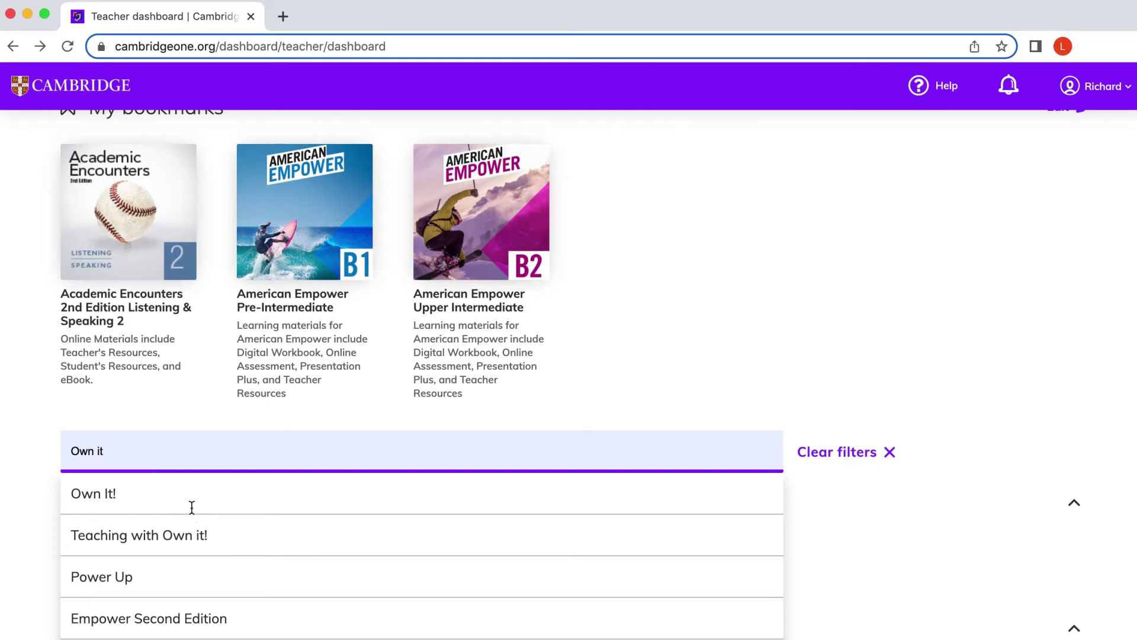
{"action": "left_click", "coordinate": [193, 510]}
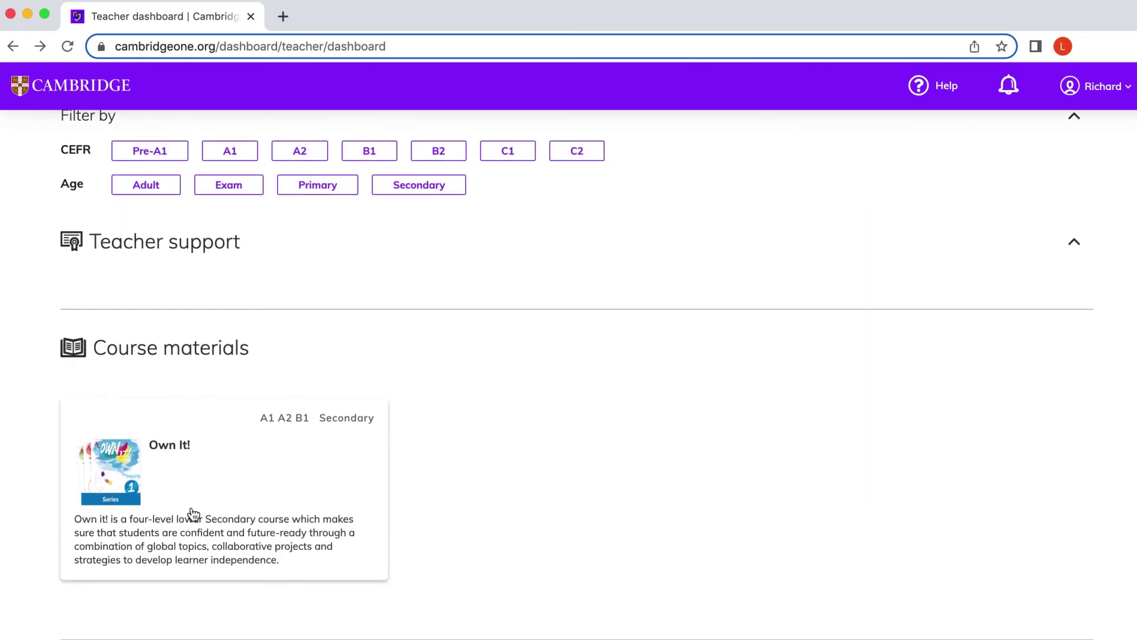
{"action": "left_click", "coordinate": [192, 514]}
{"action": "scroll", "coordinate": [193, 513], "scroll_direction": "down", "scroll_amount": 4}
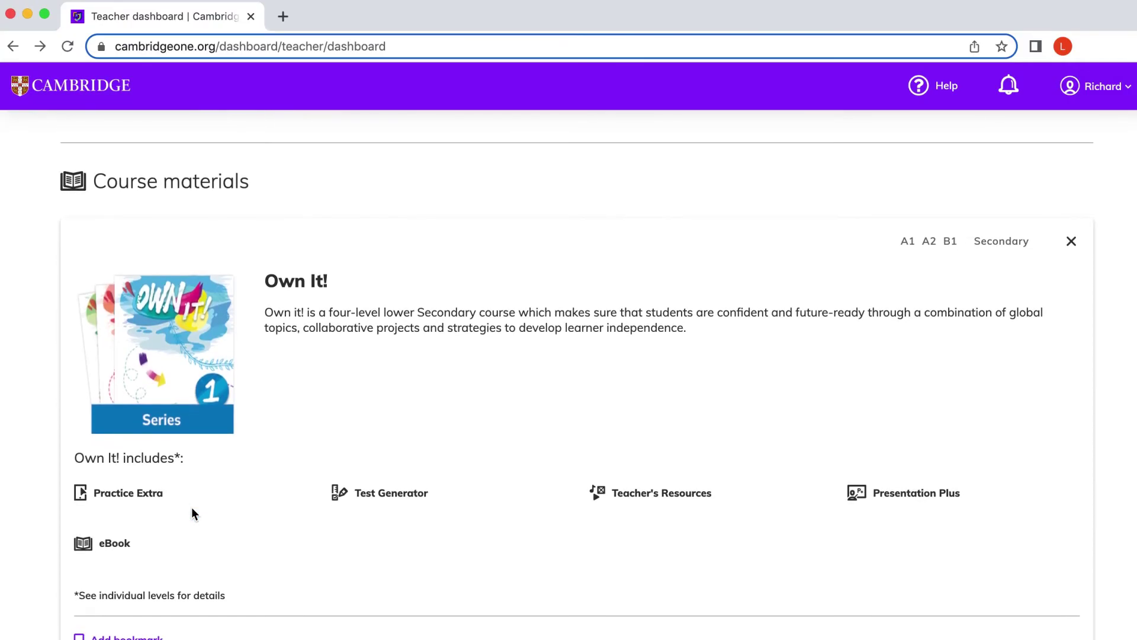
{"action": "scroll", "coordinate": [193, 513], "scroll_direction": "down", "scroll_amount": 3}
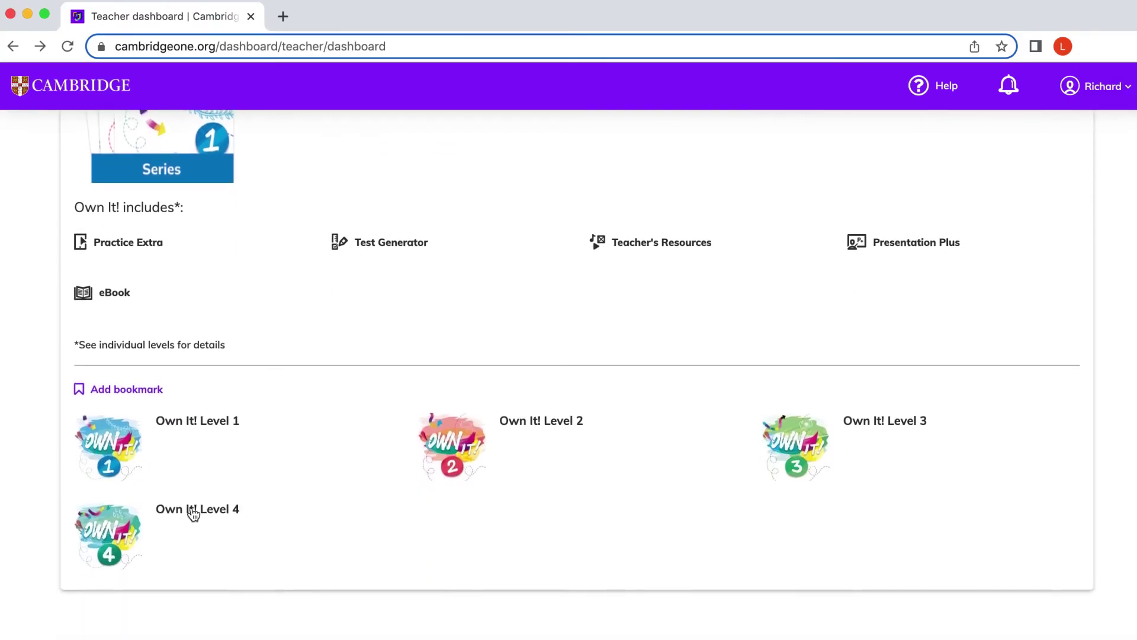
{"action": "left_click", "coordinate": [124, 472]}
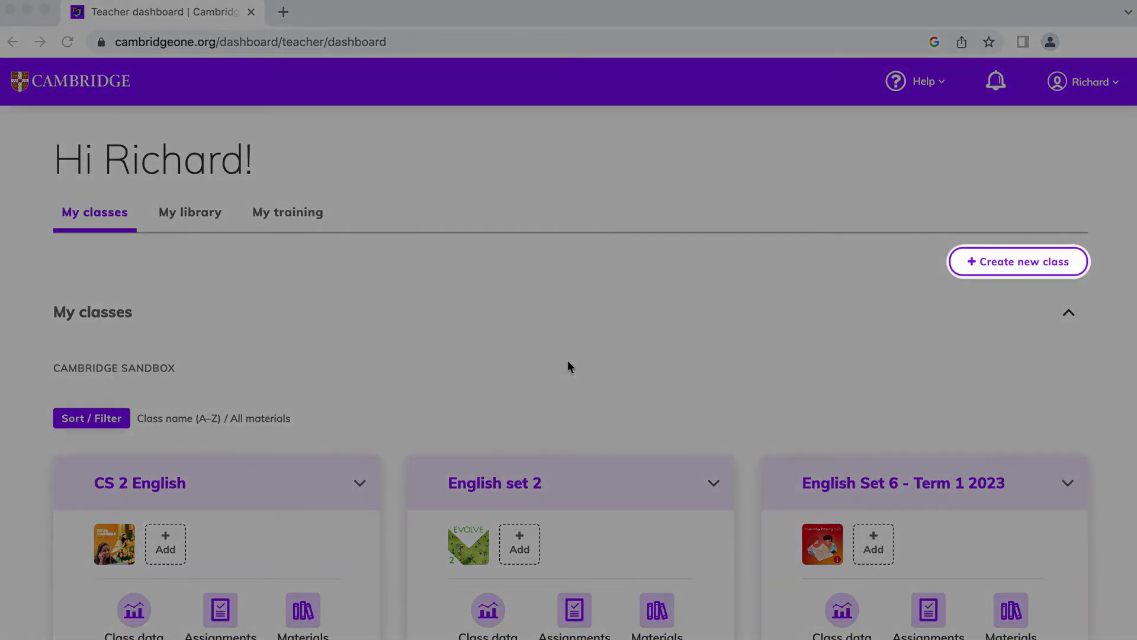
Name the class 'CS 4 English Set 1', running Mar 27, 2023 to Mar 29, 2024.
{"action": "left_click", "coordinate": [993, 261]}
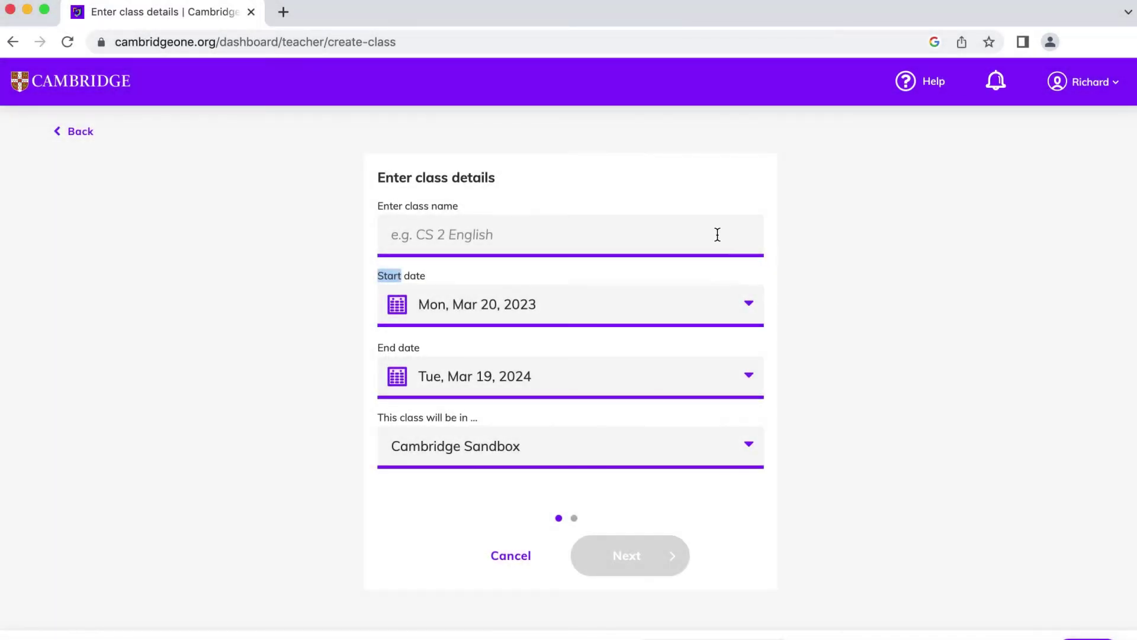
{"action": "left_click", "coordinate": [717, 233]}
{"action": "type", "text": "CS 4 "}
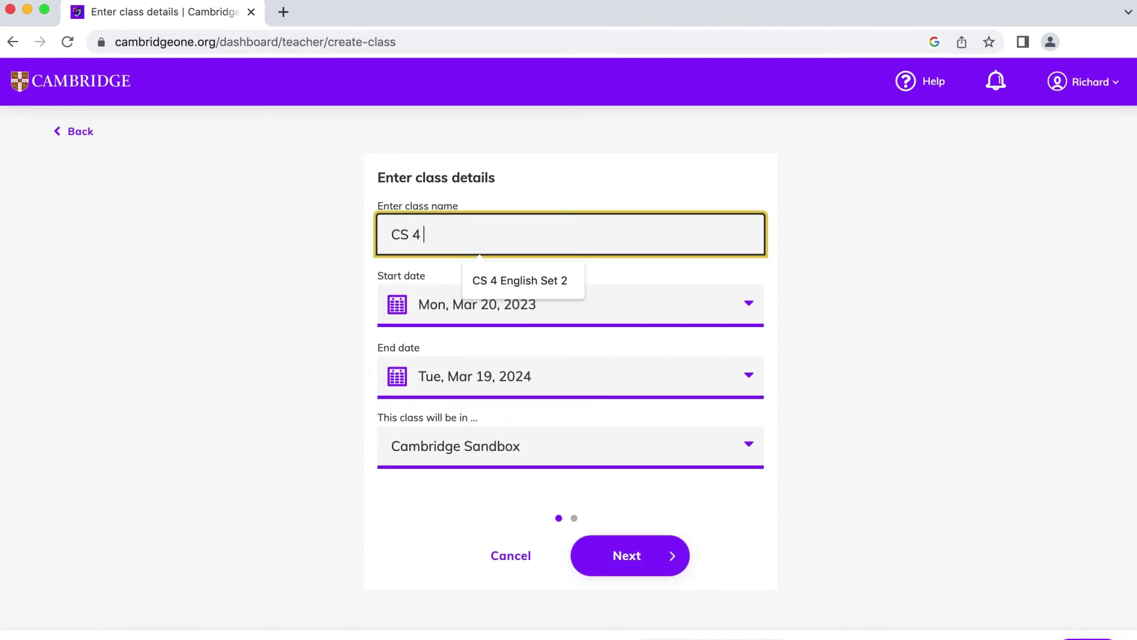
{"action": "type", "text": "English Set 1"}
{"action": "left_click", "coordinate": [756, 296]}
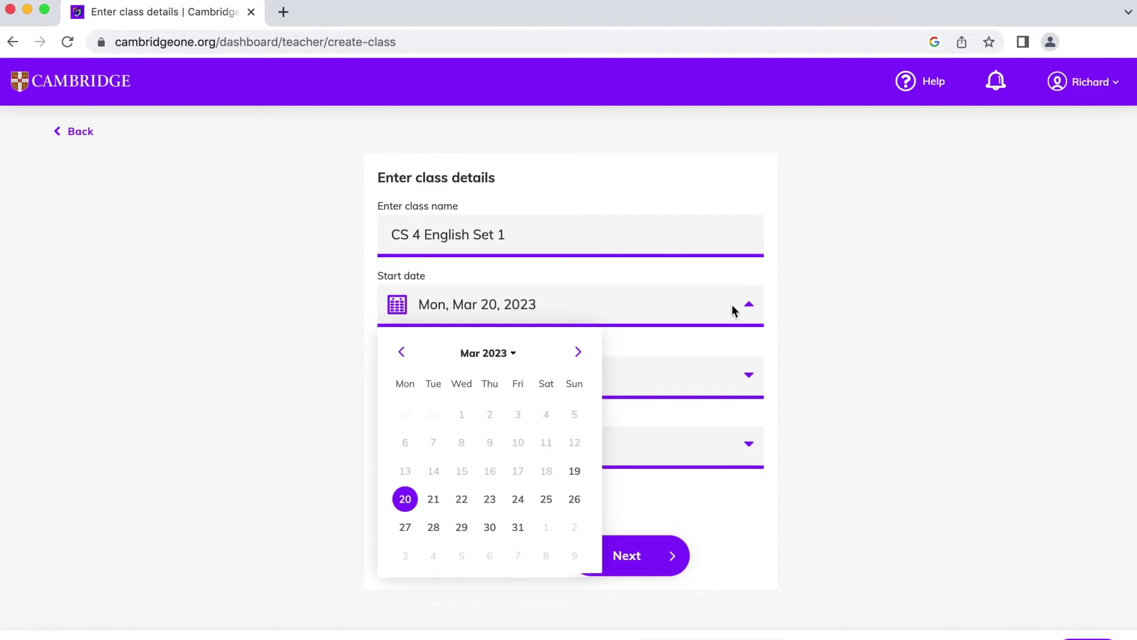
{"action": "left_click", "coordinate": [405, 528]}
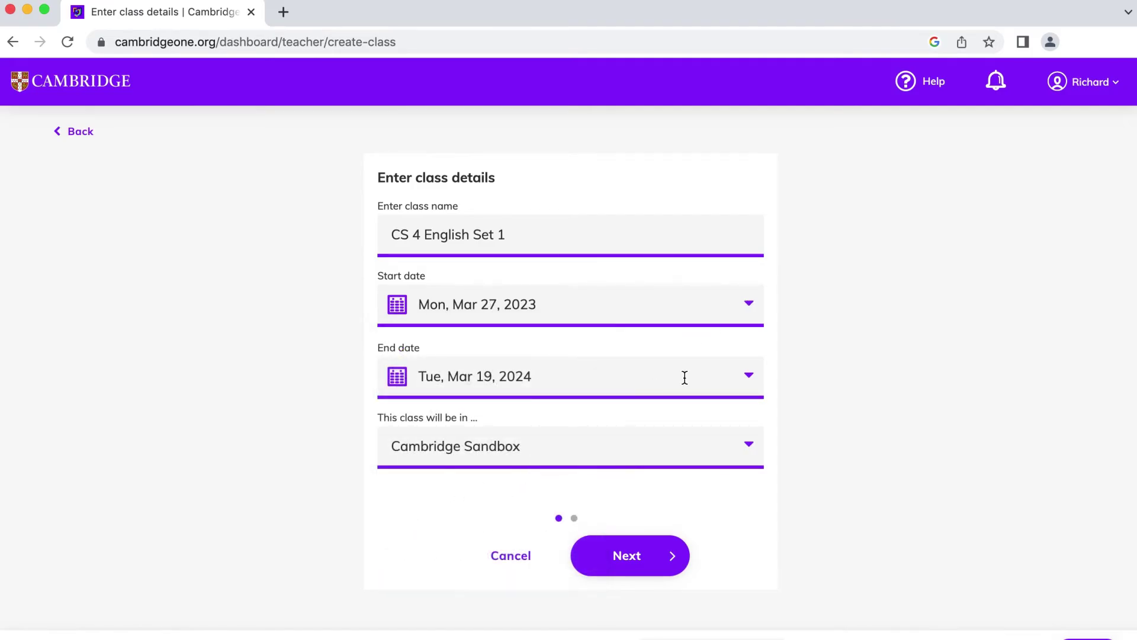
{"action": "left_click", "coordinate": [751, 380]}
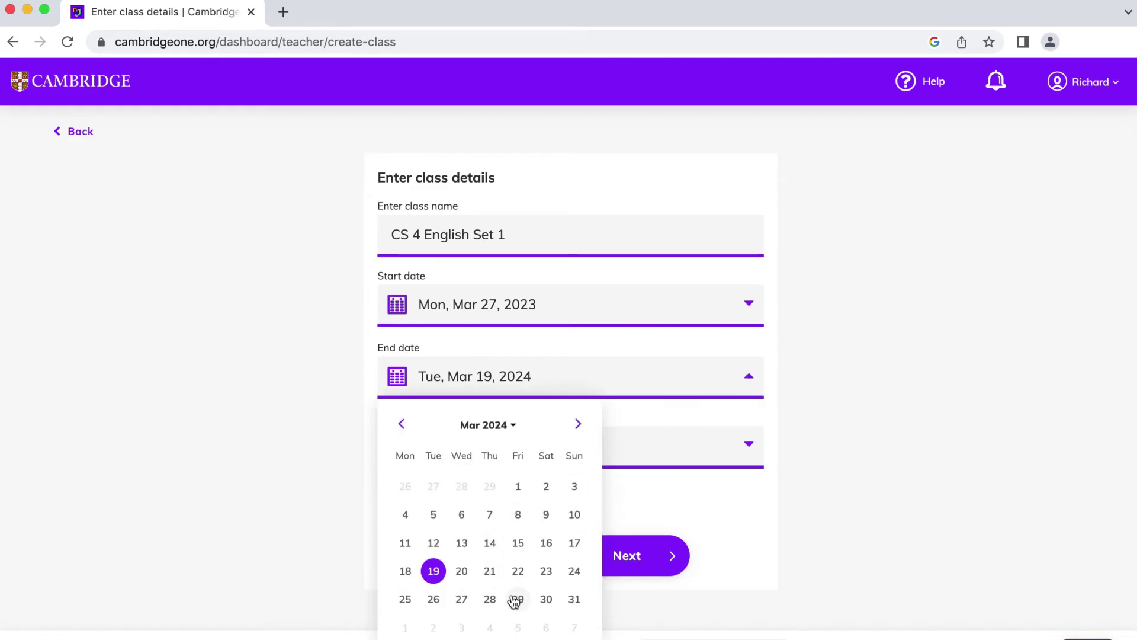
{"action": "left_click", "coordinate": [516, 599]}
Search 'prism', add Prism Listening and Speaking Level 4 to the class, and finish.
{"action": "left_click", "coordinate": [635, 560]}
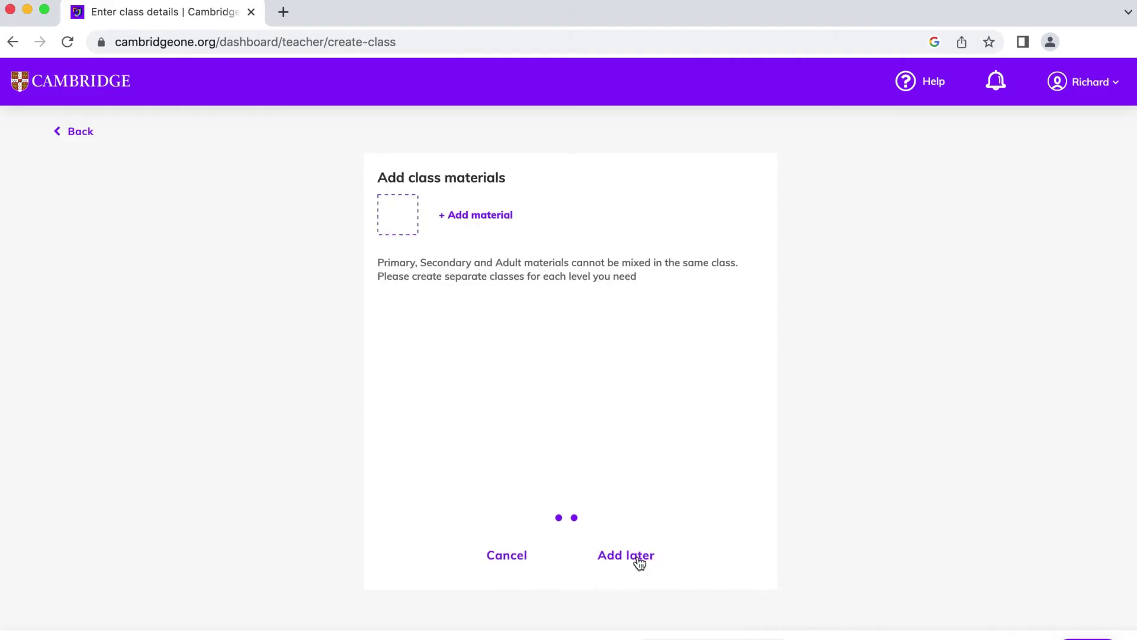
{"action": "left_click", "coordinate": [491, 214]}
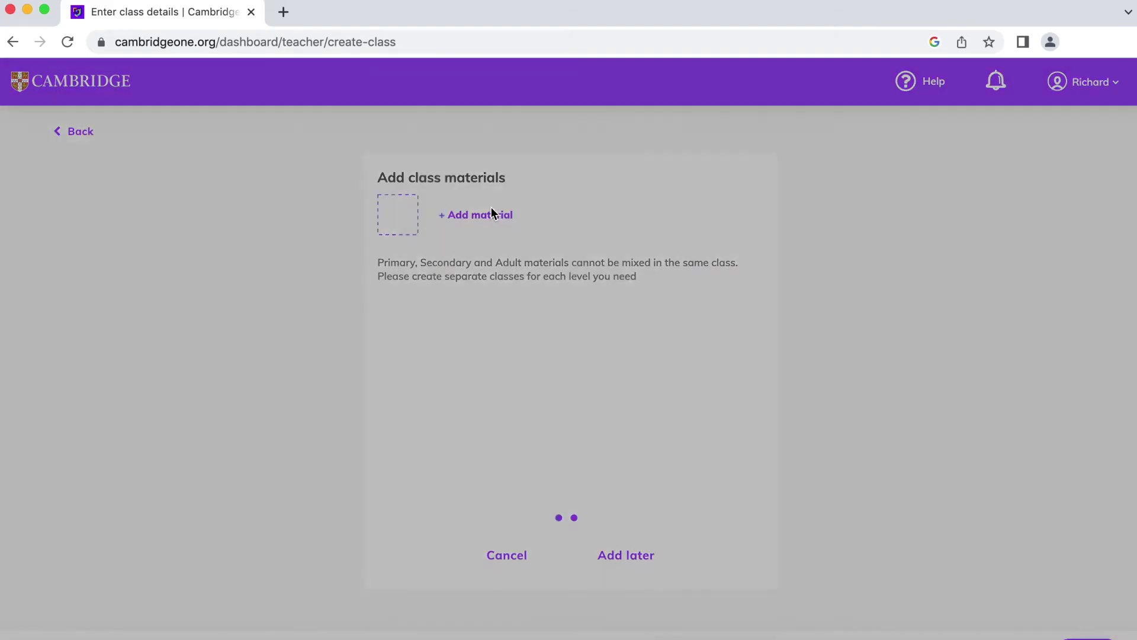
{"action": "left_click", "coordinate": [521, 171]}
{"action": "type", "text": "prism"}
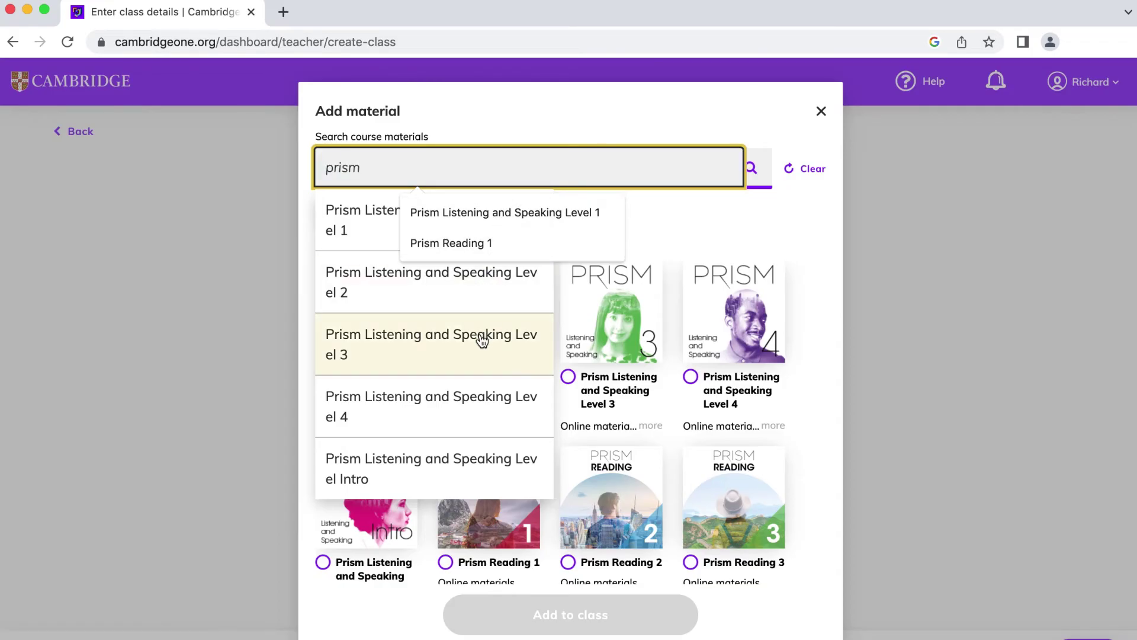
{"action": "left_click", "coordinate": [483, 393]}
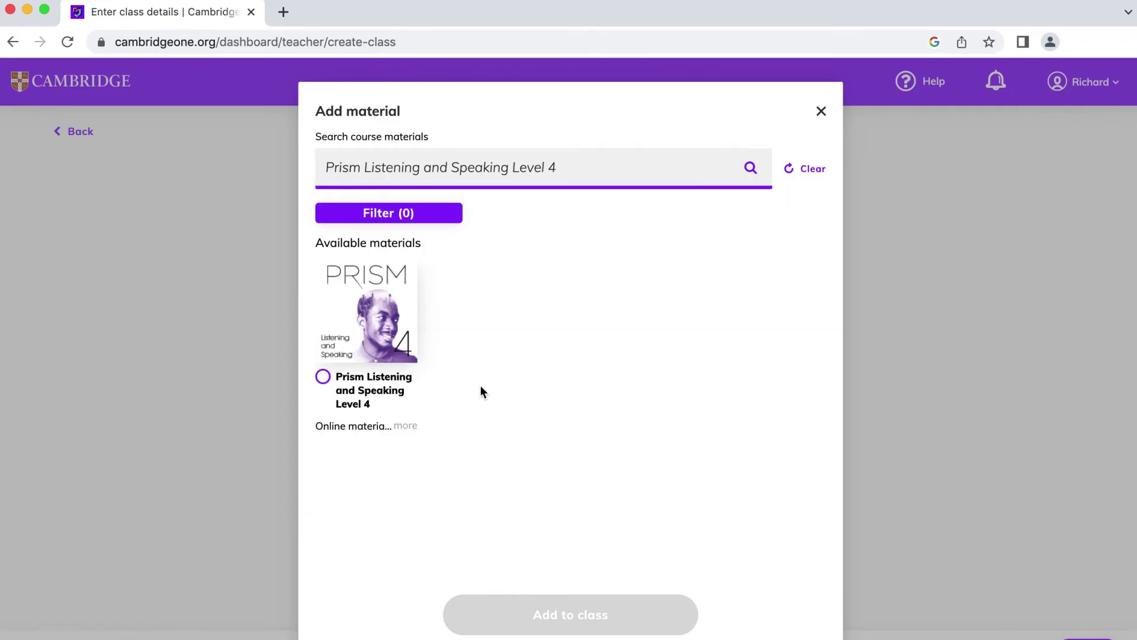
{"action": "left_click", "coordinate": [323, 376]}
{"action": "left_click", "coordinate": [544, 628]}
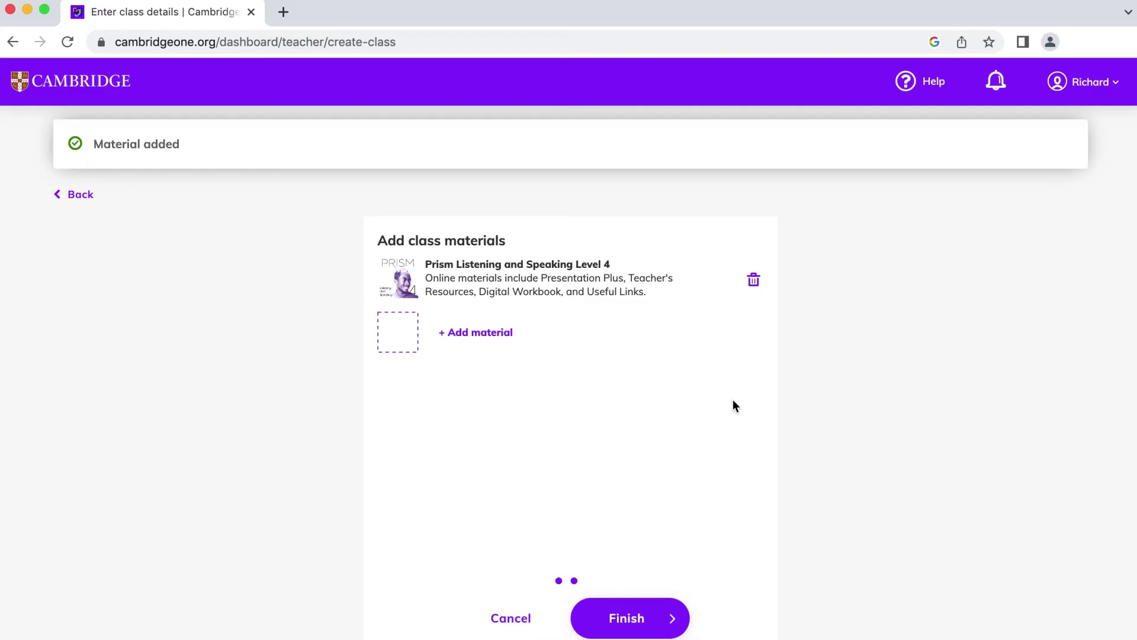
{"action": "left_click", "coordinate": [645, 617]}
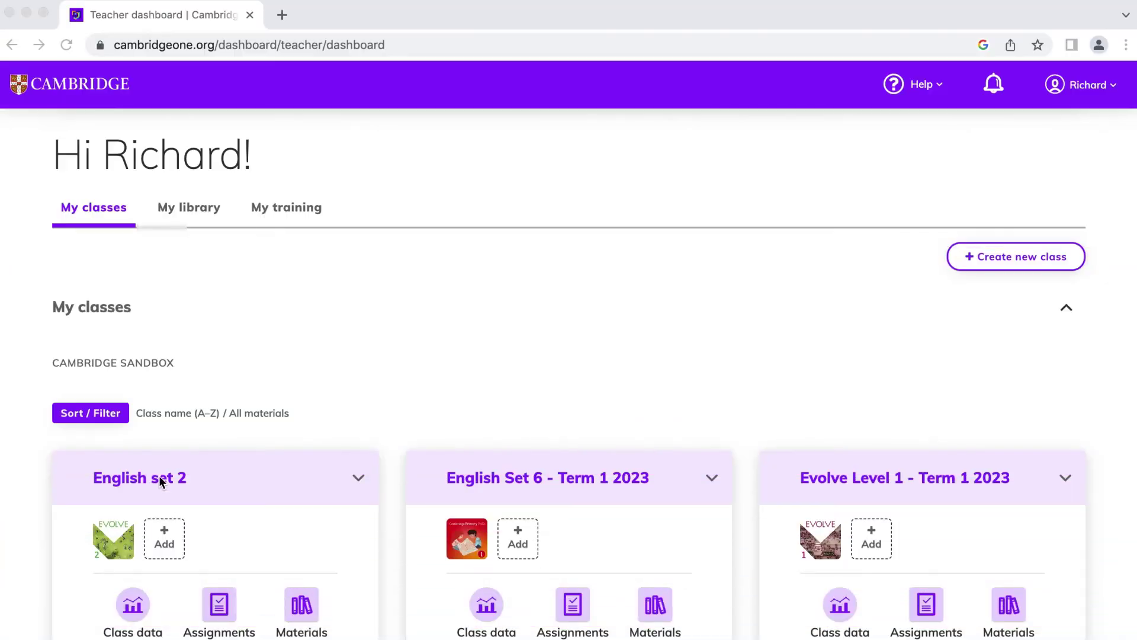
For English set 2, choose adult student accounts and go to the invite form's Email field.
{"action": "left_click", "coordinate": [159, 475]}
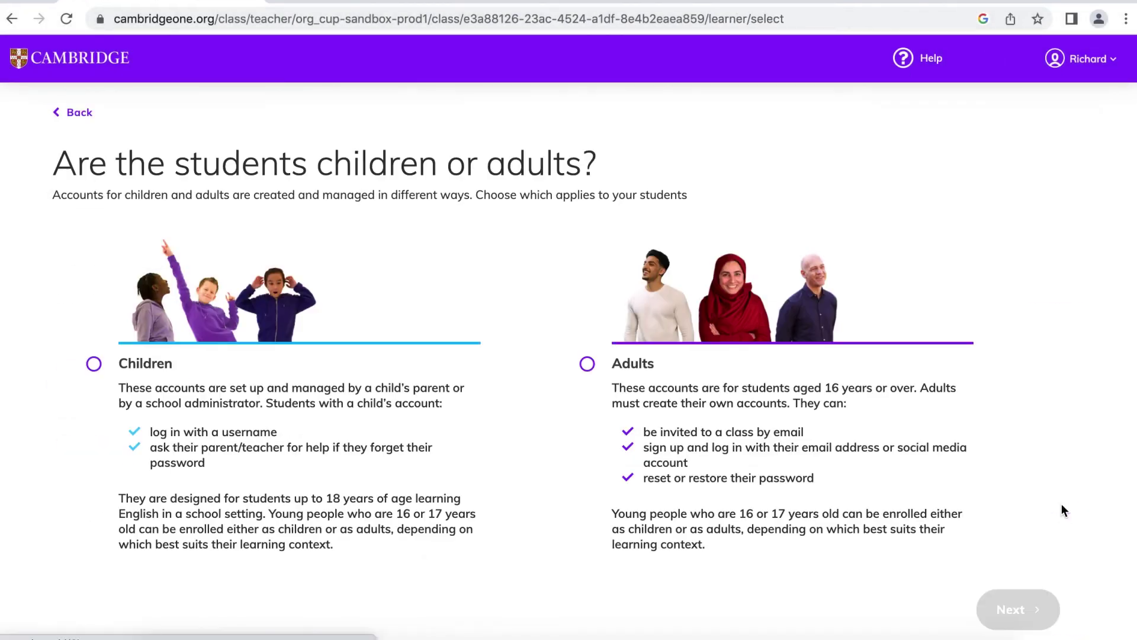
{"action": "left_click", "coordinate": [614, 378]}
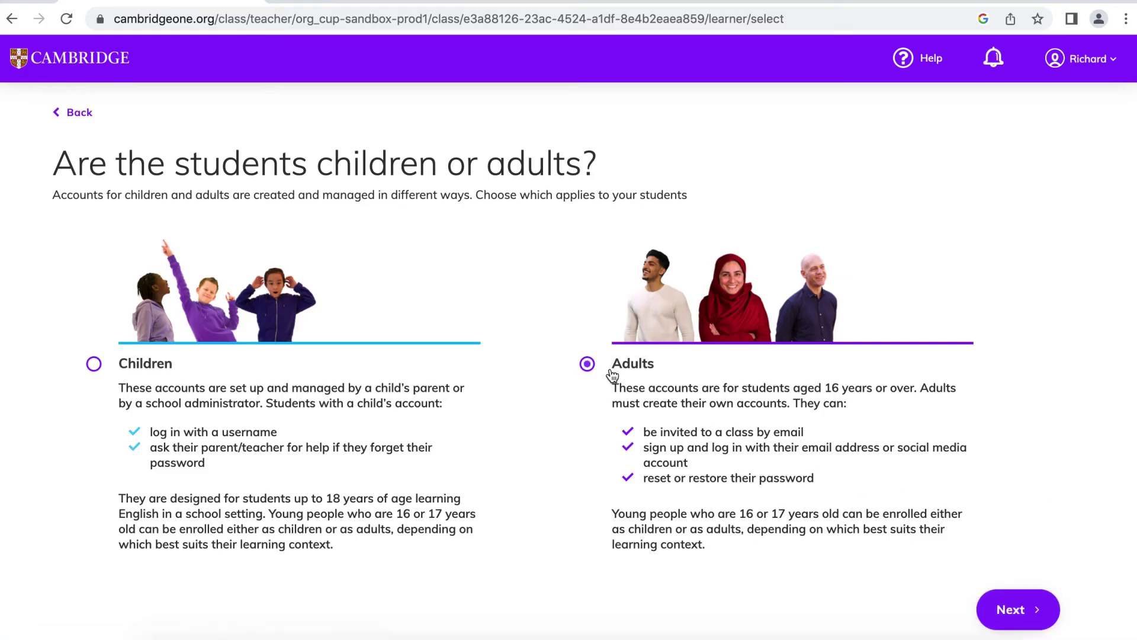
{"action": "left_click", "coordinate": [1031, 611]}
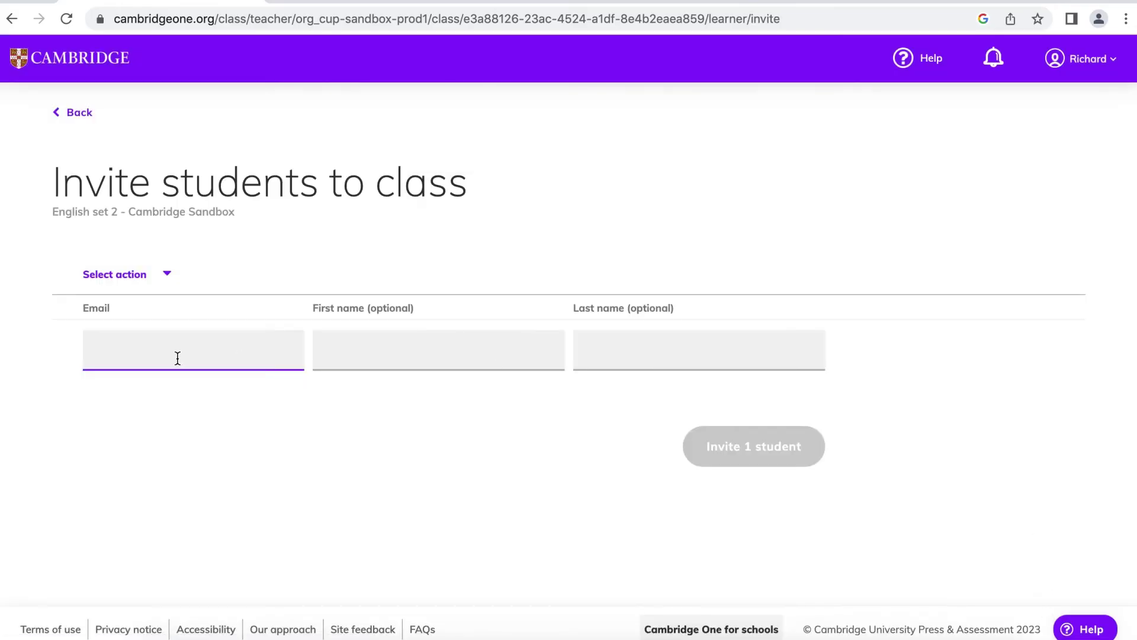
{"action": "left_click", "coordinate": [177, 358]}
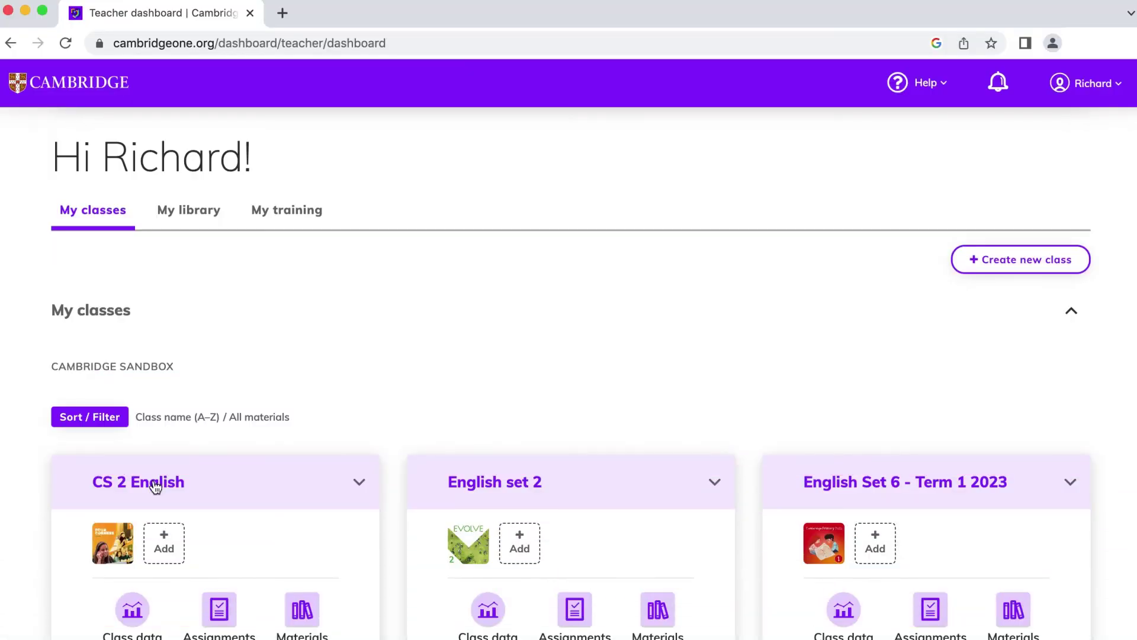
Look through the CS 2 English class performance and student data, then open its Assignments.
{"action": "left_click", "coordinate": [154, 483]}
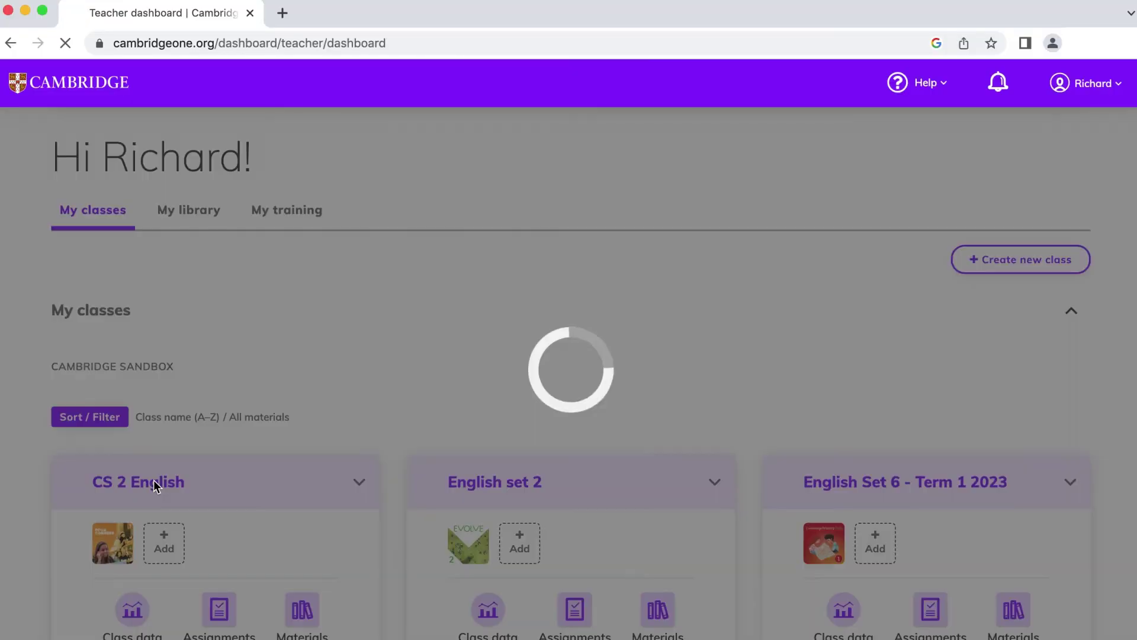
{"action": "scroll", "coordinate": [437, 484], "scroll_direction": "down", "scroll_amount": 2}
{"action": "scroll", "coordinate": [438, 482], "scroll_direction": "down", "scroll_amount": 6}
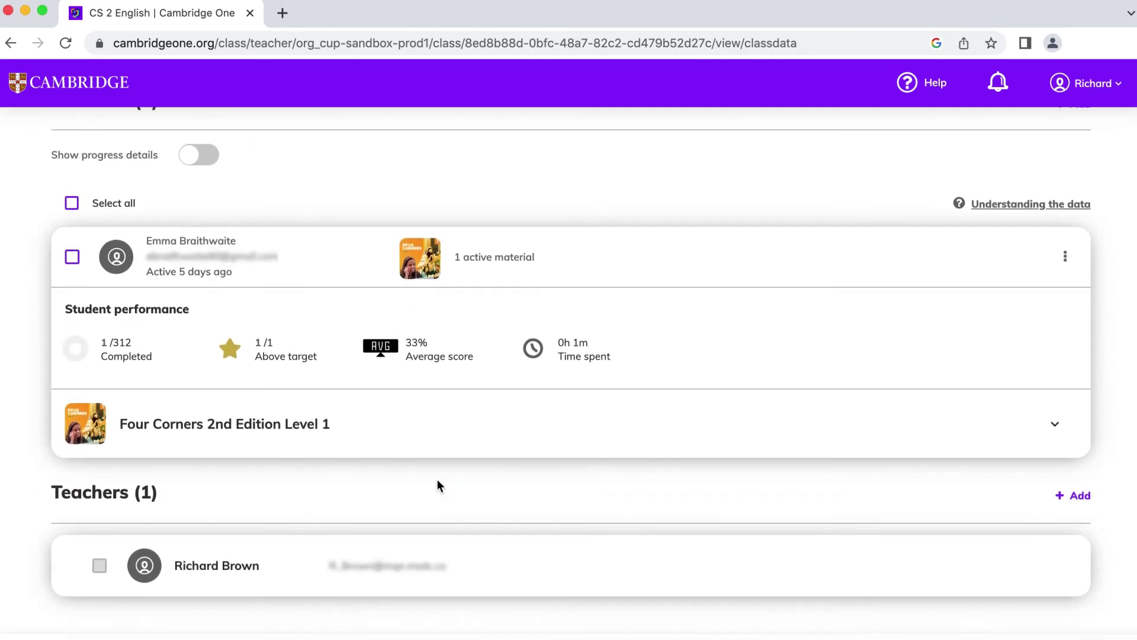
{"action": "scroll", "coordinate": [438, 485], "scroll_direction": "up", "scroll_amount": 6}
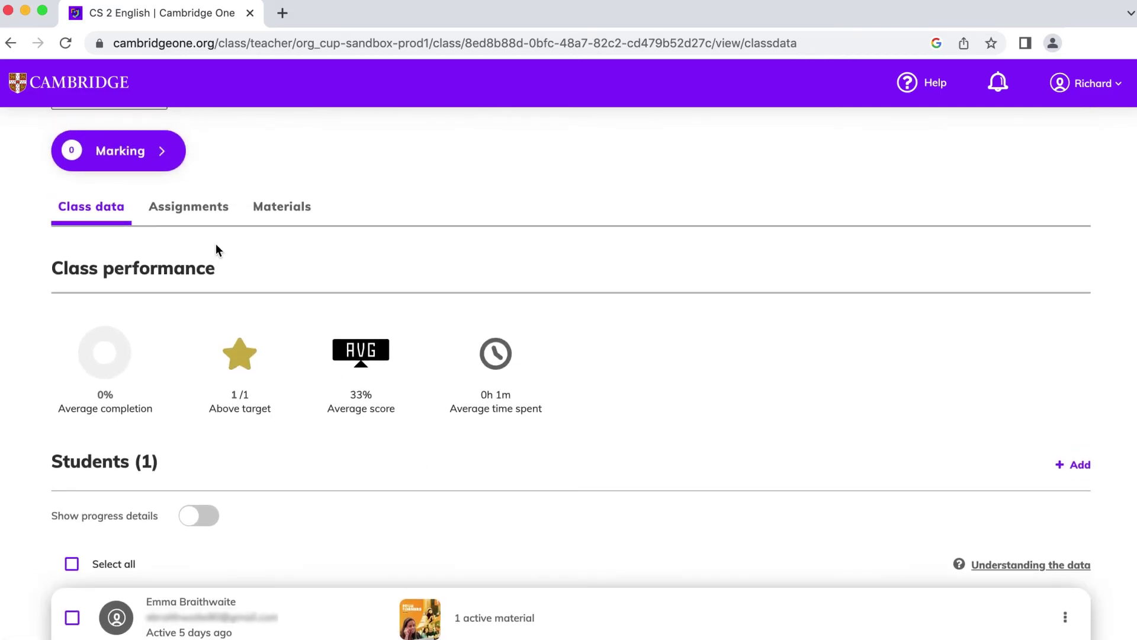
{"action": "left_click", "coordinate": [201, 215]}
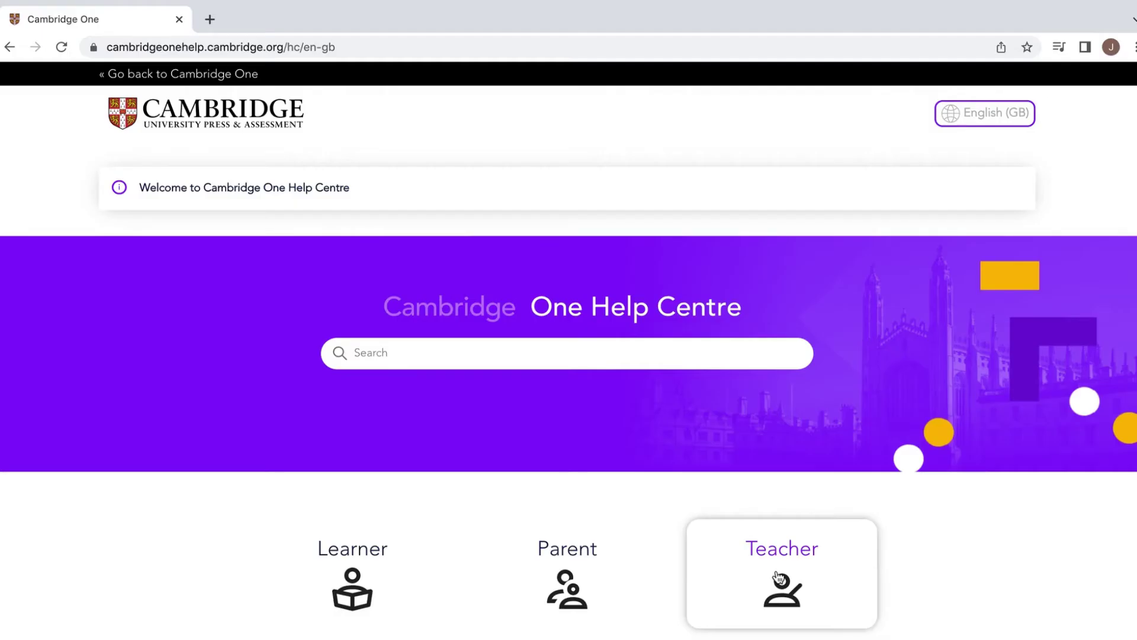
Browse the Teacher help category's Getting started articles.
{"action": "left_click", "coordinate": [779, 578]}
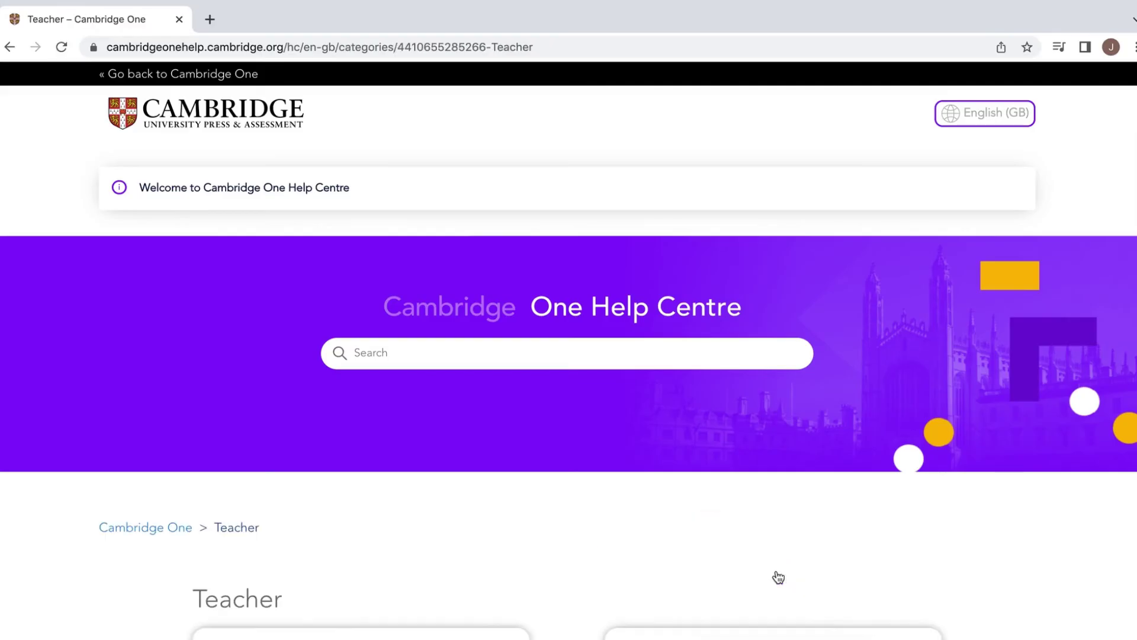
{"action": "scroll", "coordinate": [777, 577], "scroll_direction": "down", "scroll_amount": 5}
{"action": "left_click", "coordinate": [418, 424]}
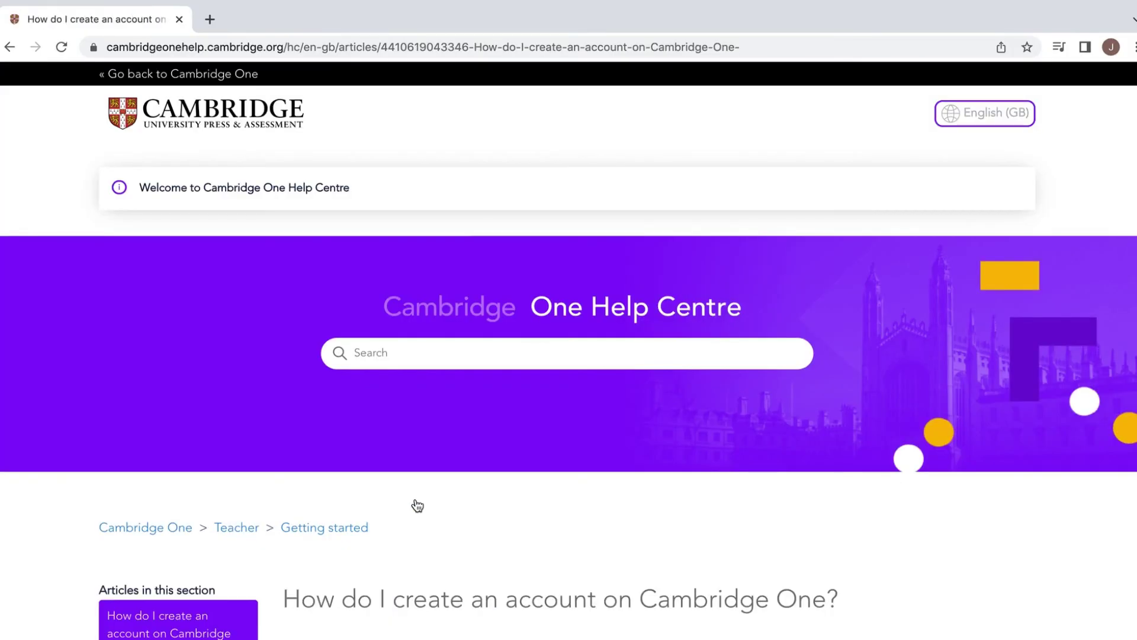
{"action": "scroll", "coordinate": [414, 502], "scroll_direction": "down", "scroll_amount": 5}
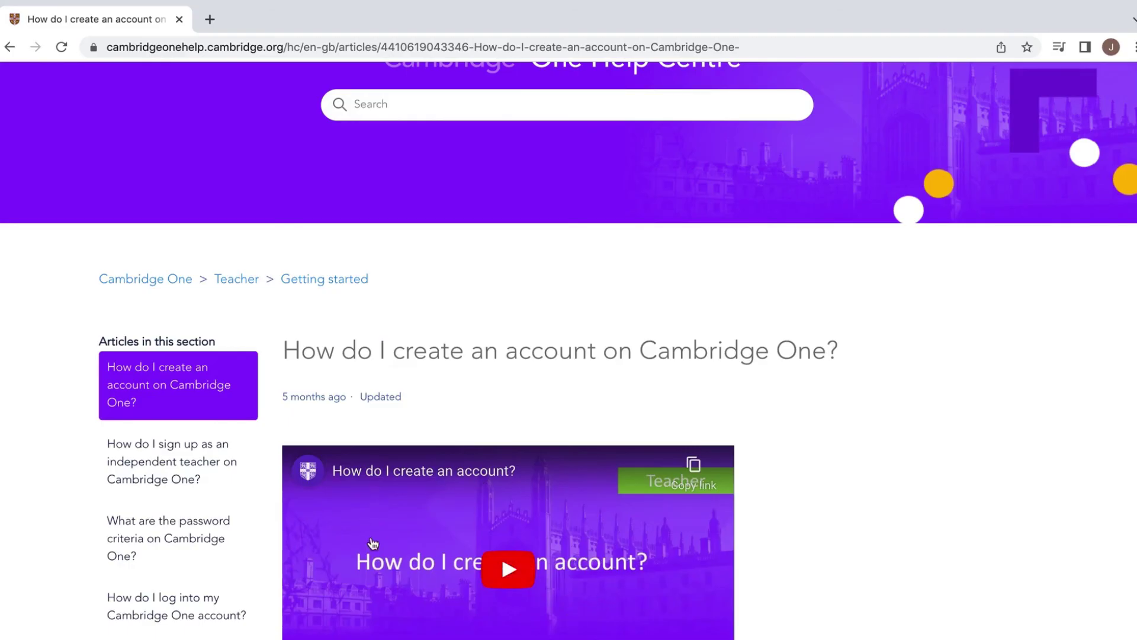
Return to the Teacher category and bring up the Contact Us enquiry form.
{"action": "left_click", "coordinate": [10, 48]}
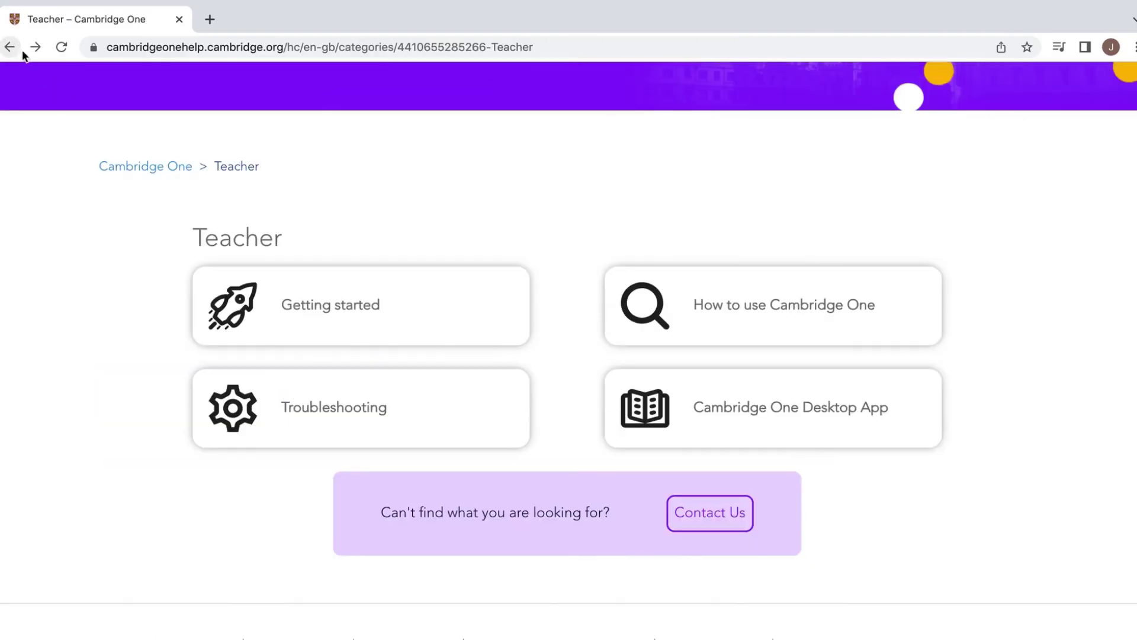
{"action": "left_click", "coordinate": [689, 512]}
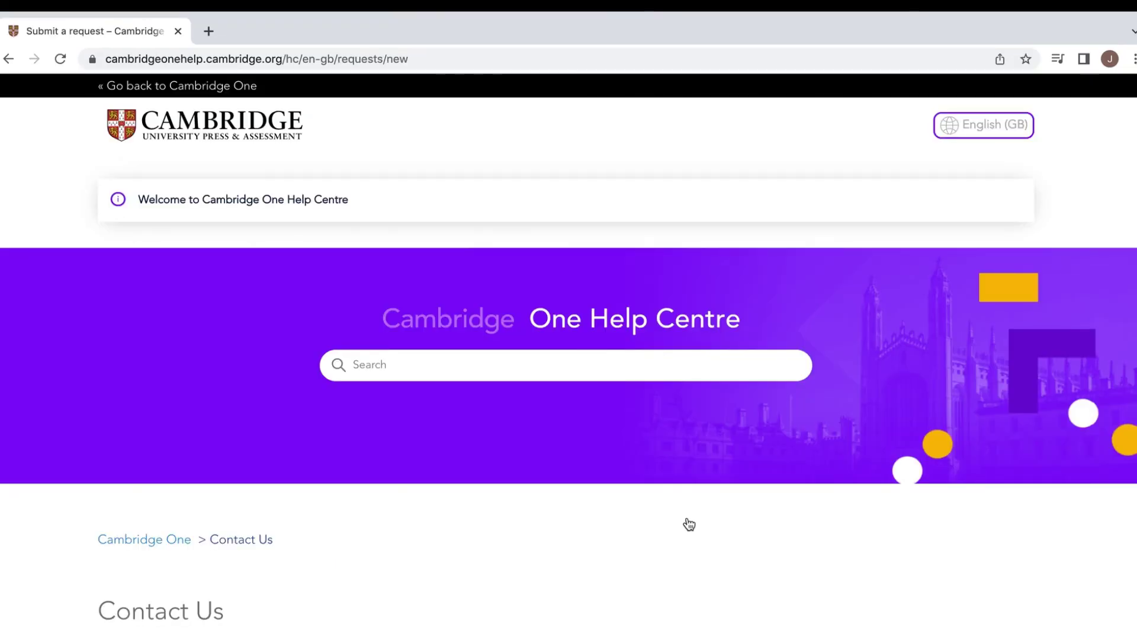
{"action": "scroll", "coordinate": [689, 524], "scroll_direction": "down", "scroll_amount": 4}
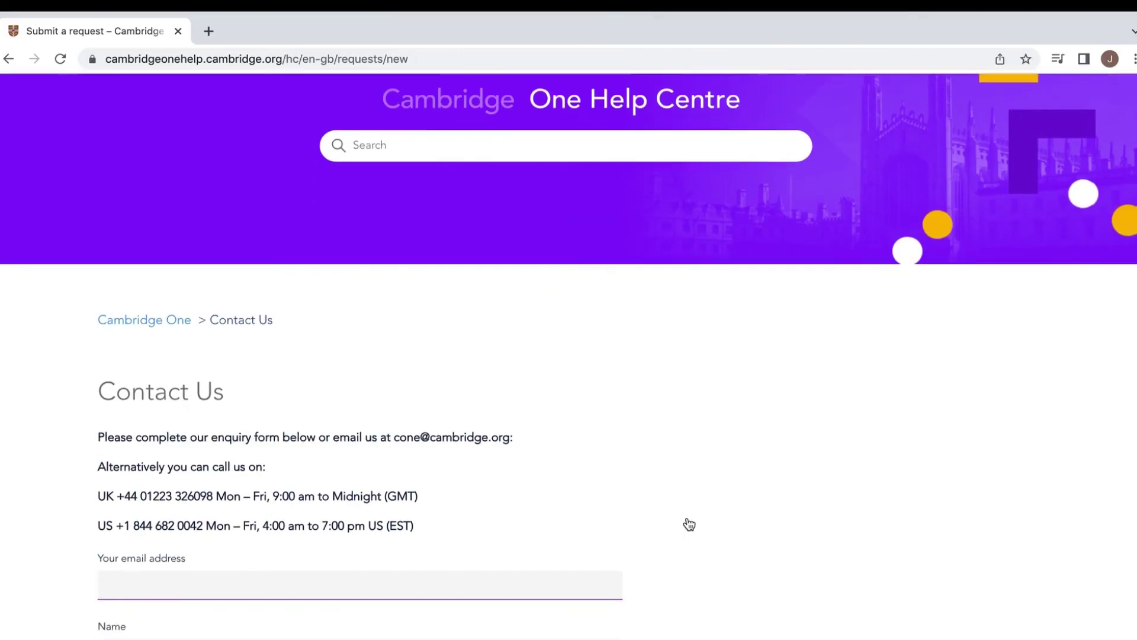